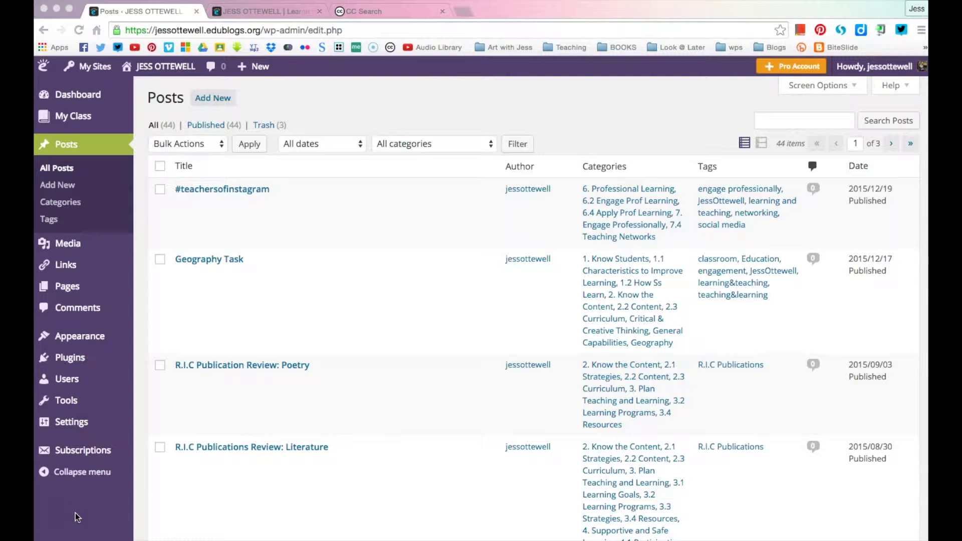
Switch to the public blog tab showing page 2 with the Term Planner and Conversations & Connecting posts
scroll(184, 256, up, 2)
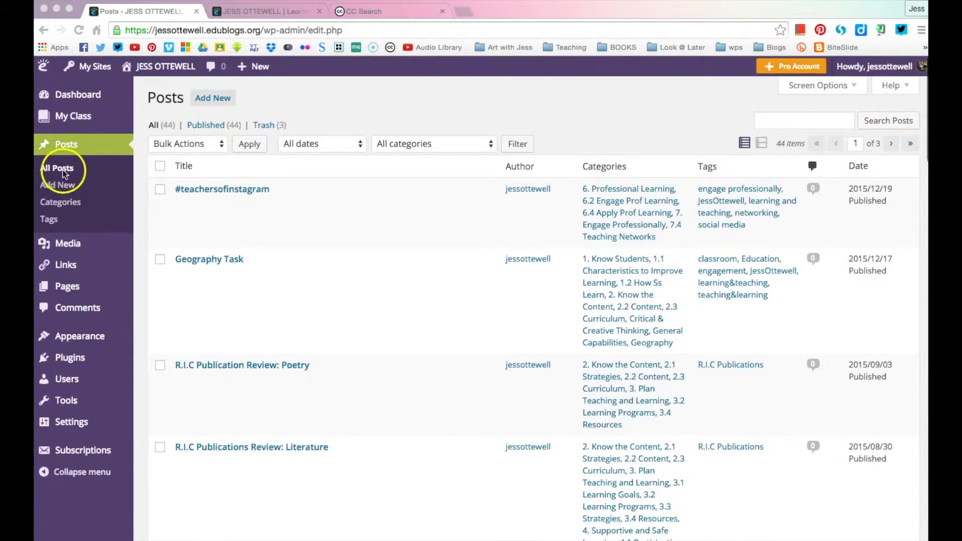
click(59, 188)
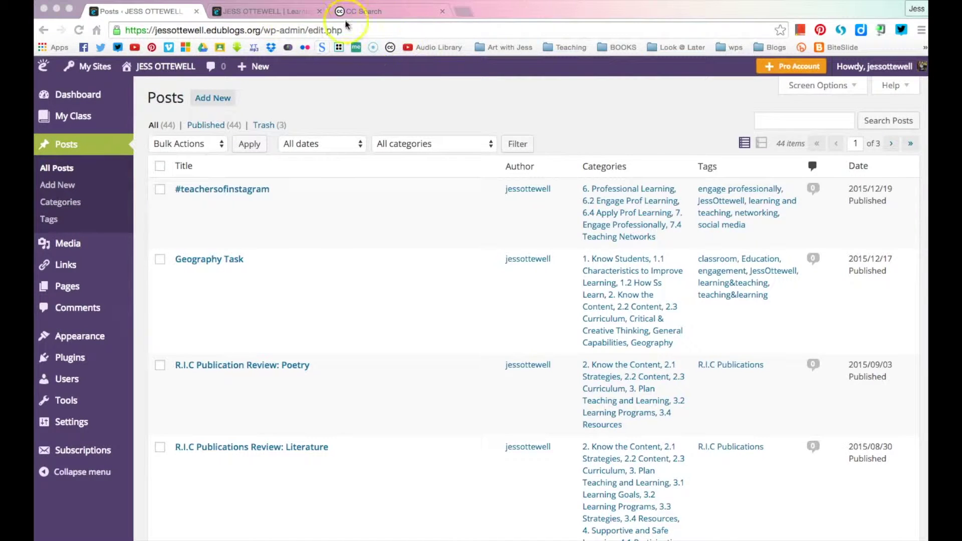
click(268, 12)
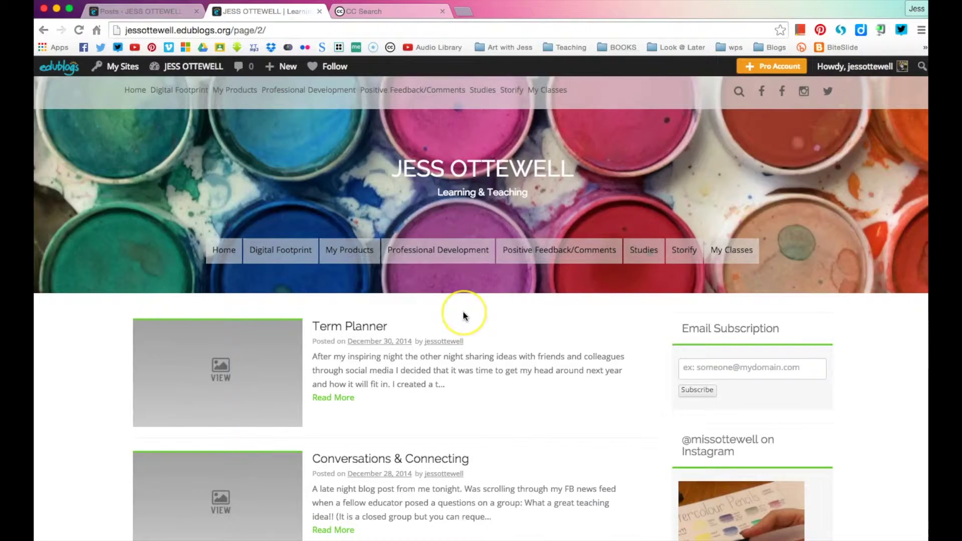
Open the Conversations & Connecting post from the public blog listing
scroll(463, 312, down, 5)
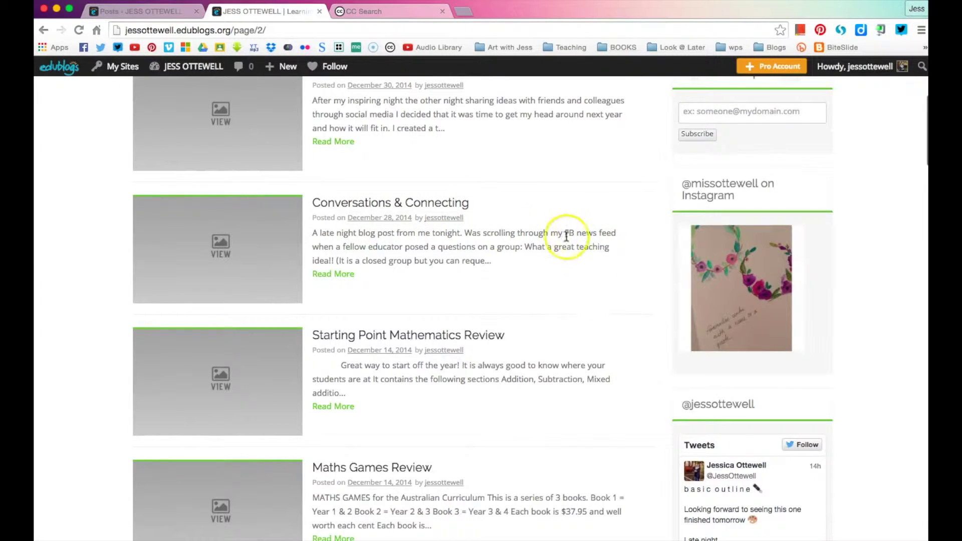
click(431, 203)
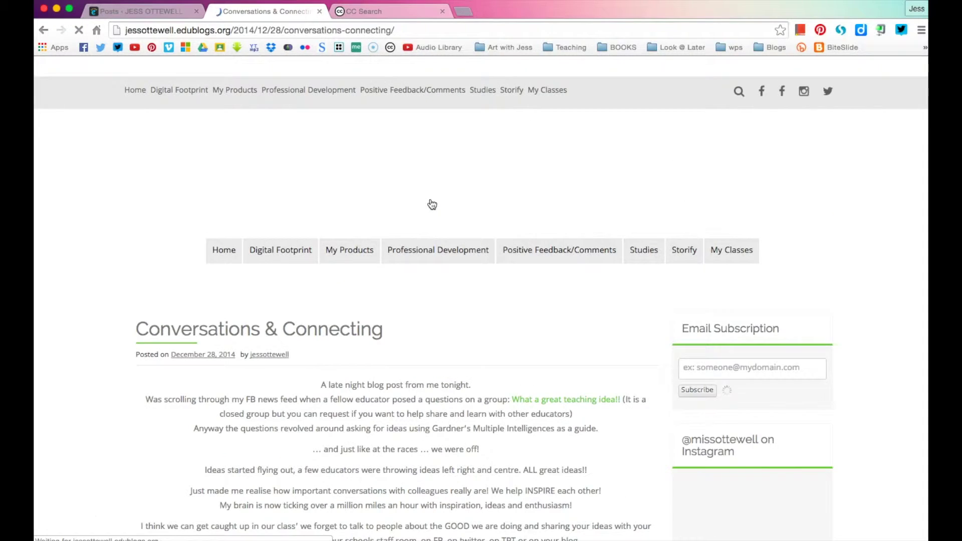
click(596, 393)
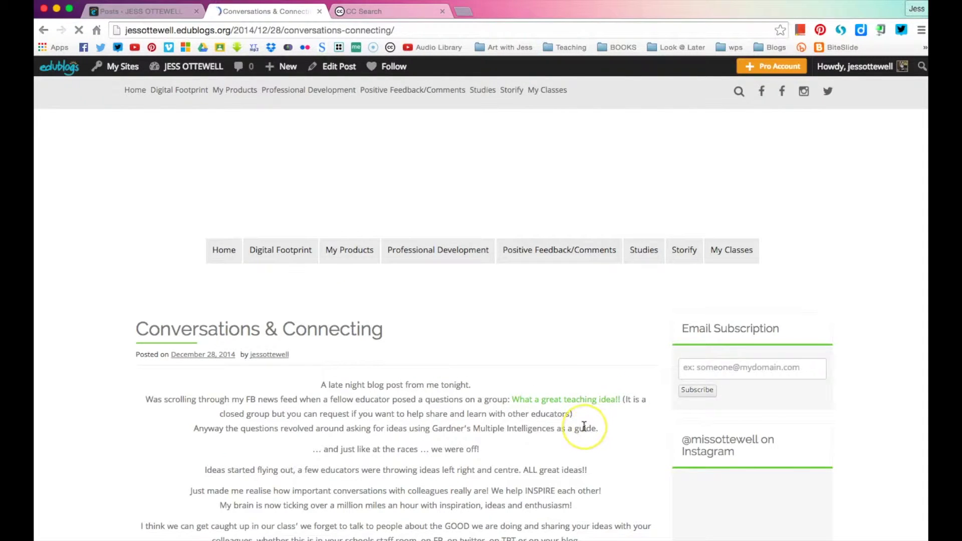
Glance at the admin posts tab, then return and read through the Conversations & Connecting post
click(150, 18)
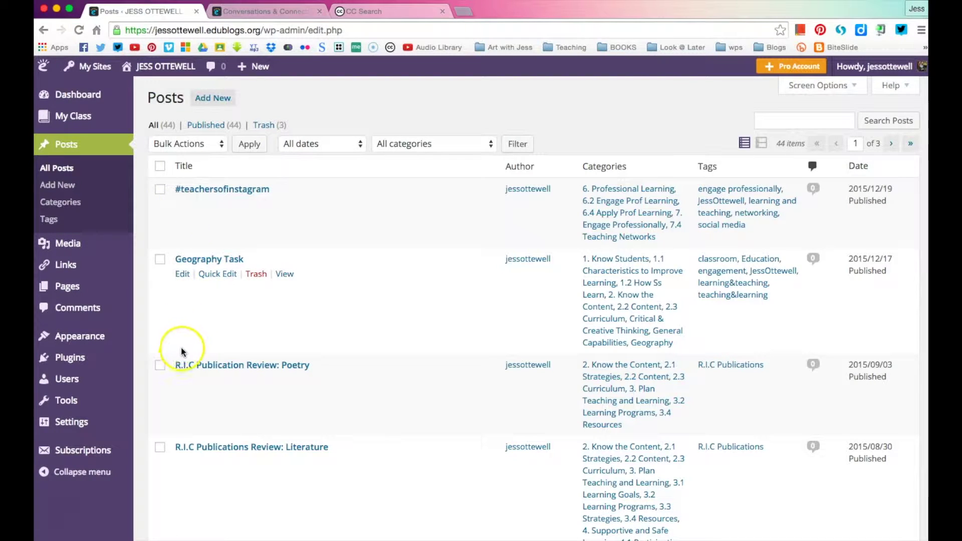
mouse_move(191, 387)
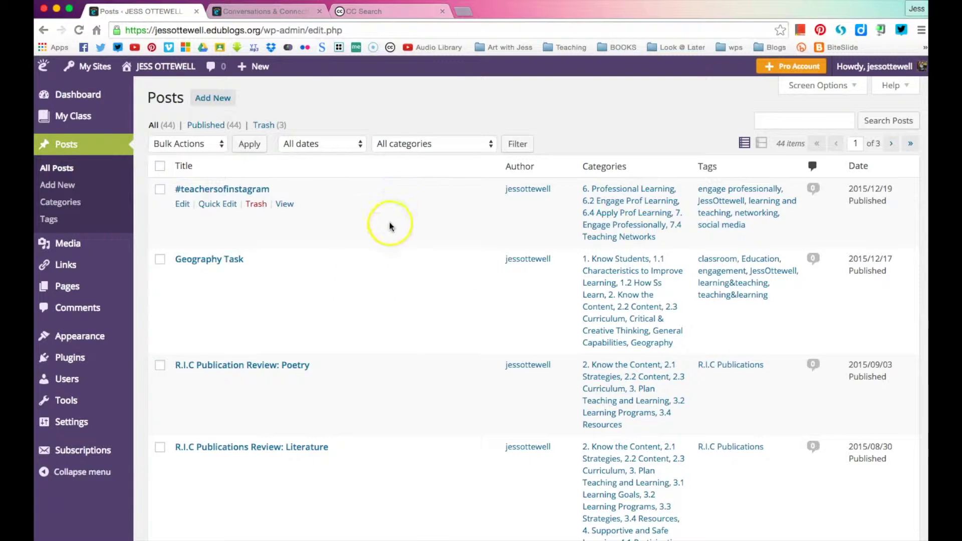
scroll(390, 227, down, 5)
scroll(365, 279, up, 5)
click(231, 11)
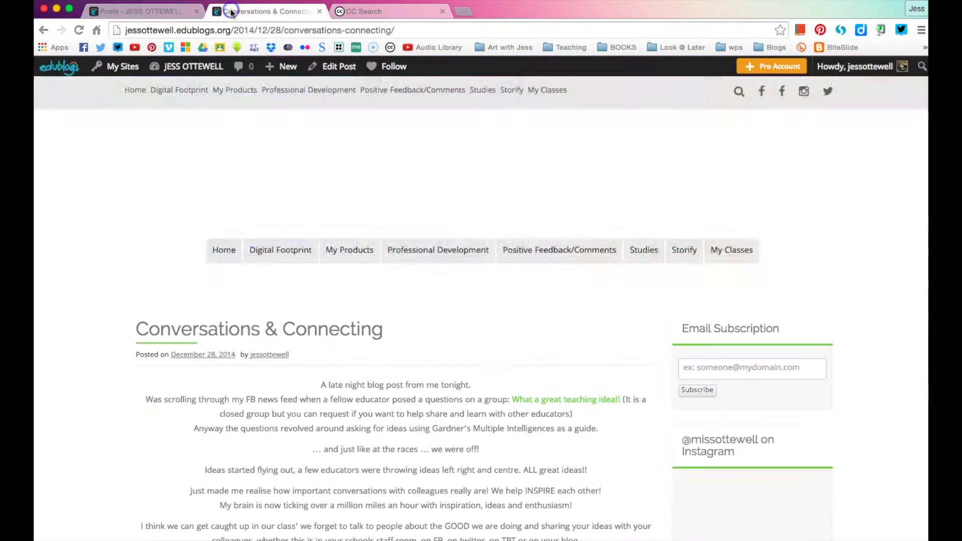
scroll(321, 301, down, 6)
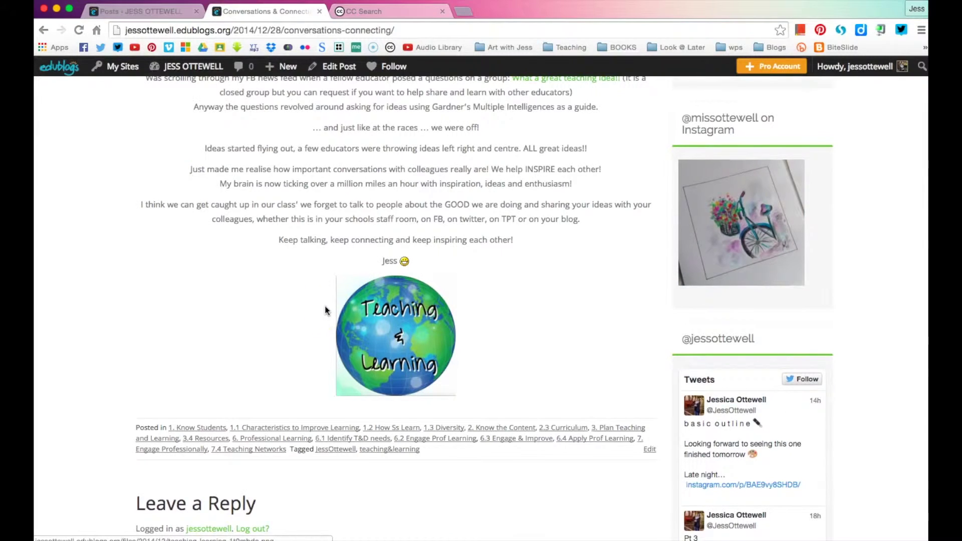
scroll(326, 311, down, 1)
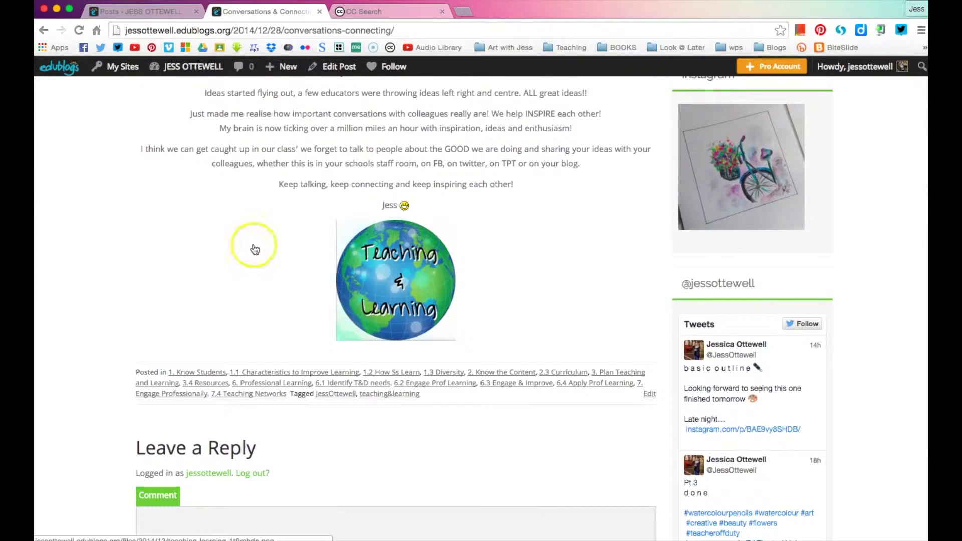
scroll(255, 249, up, 4)
scroll(254, 249, down, 1)
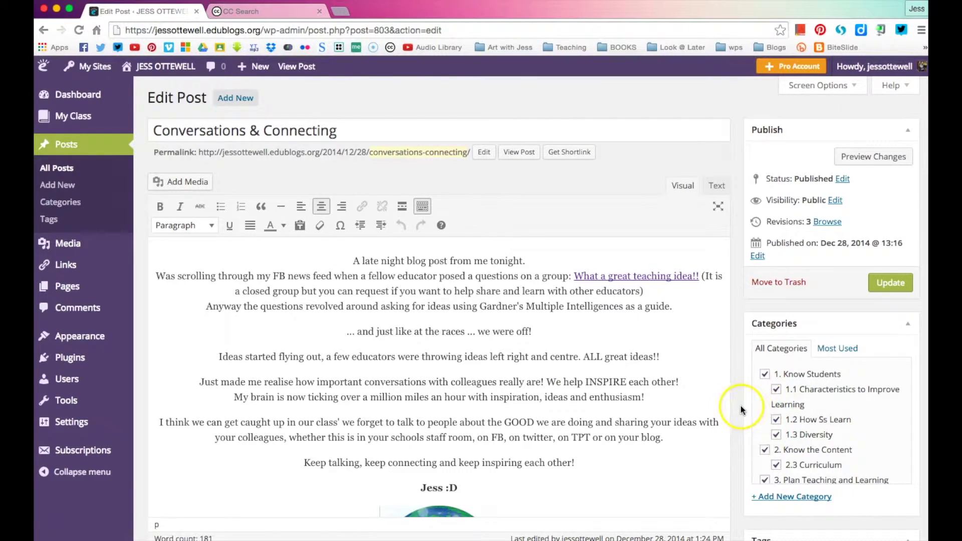
Check the editor's empty Featured Image box, then bring up the CC Search tab for 'connect'
scroll(740, 409, down, 8)
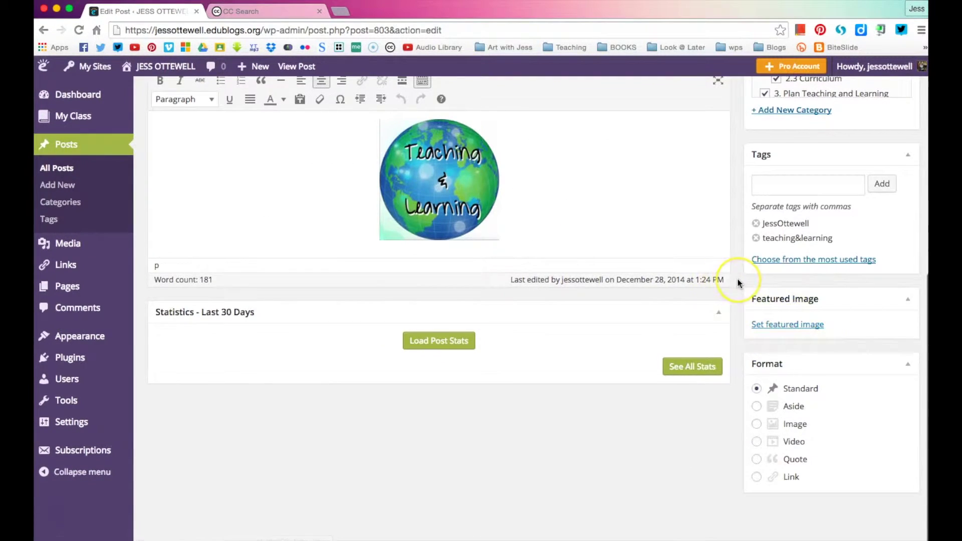
scroll(737, 284, up, 7)
scroll(738, 283, up, 1)
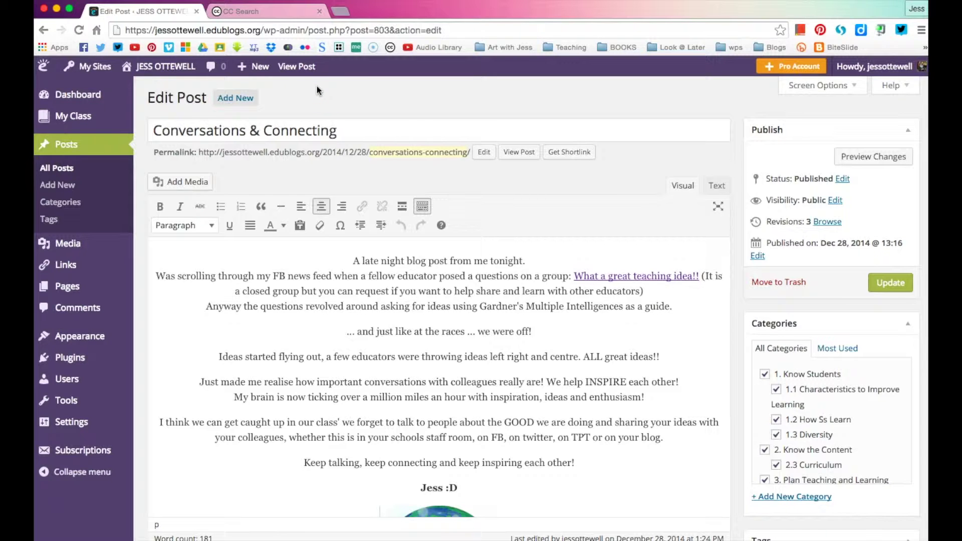
click(241, 12)
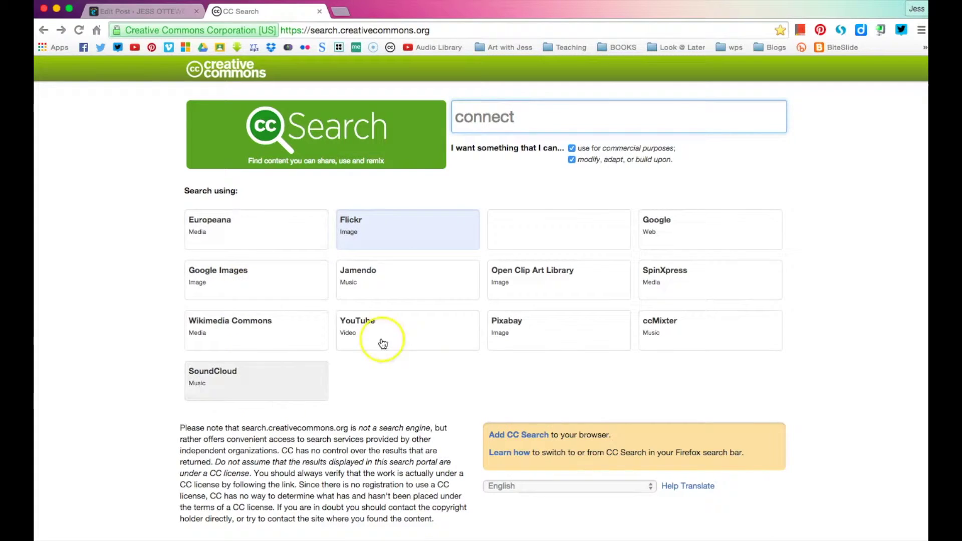
Browse reusable Google Images results for 'connect', like the blue-striped van, then return to CC Search
click(248, 302)
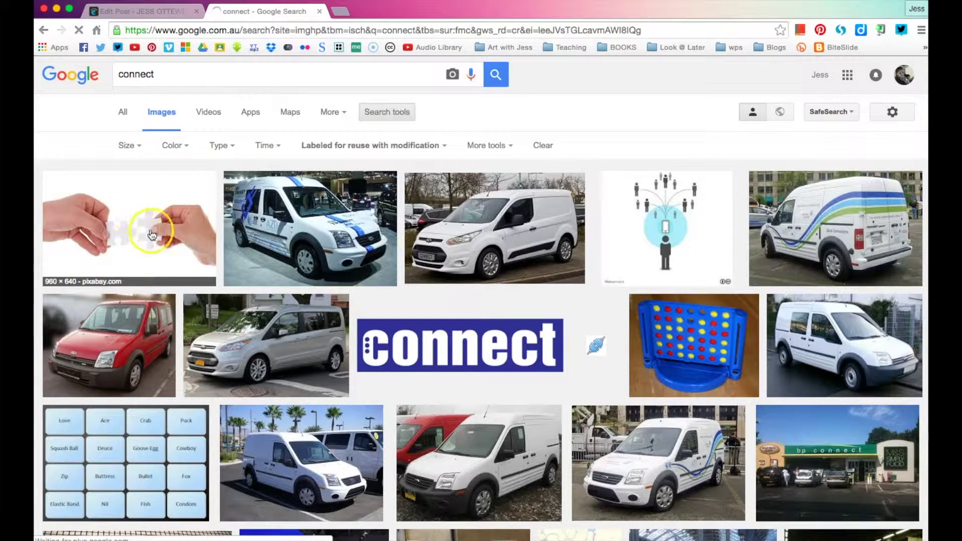
click(379, 242)
scroll(379, 242, down, 10)
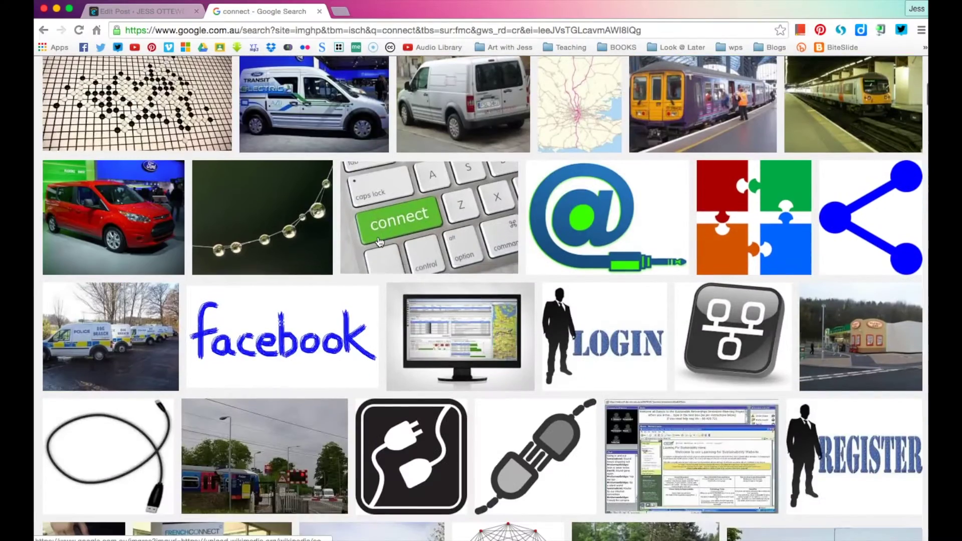
scroll(379, 242, up, 10)
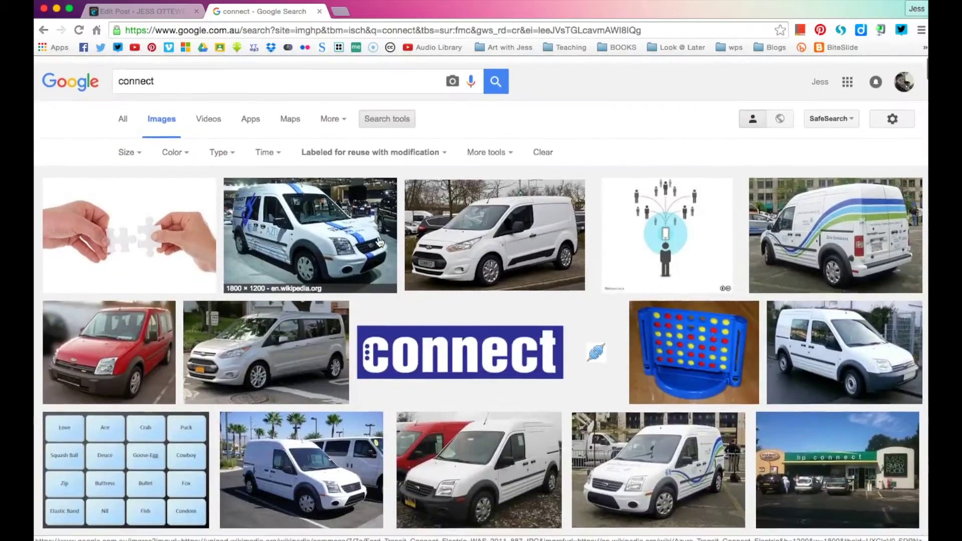
click(332, 228)
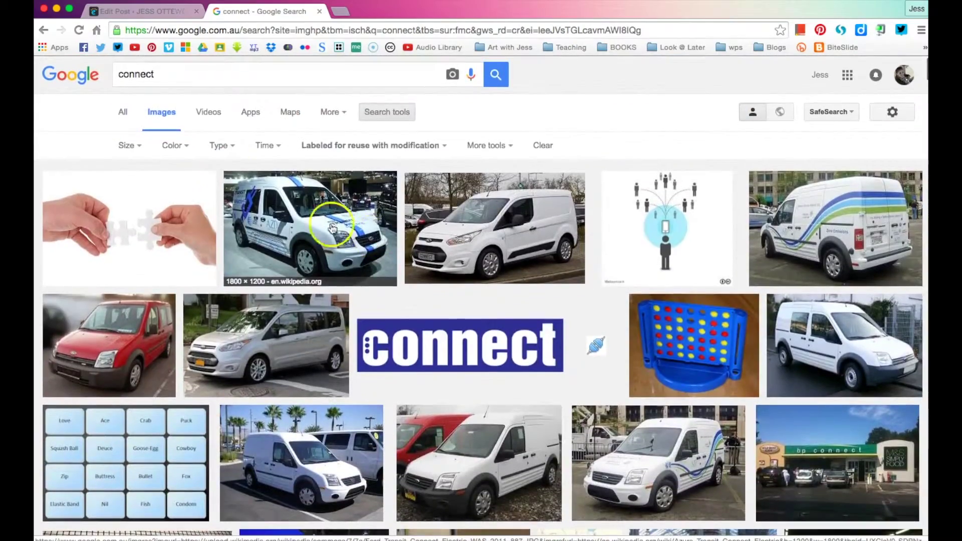
click(44, 31)
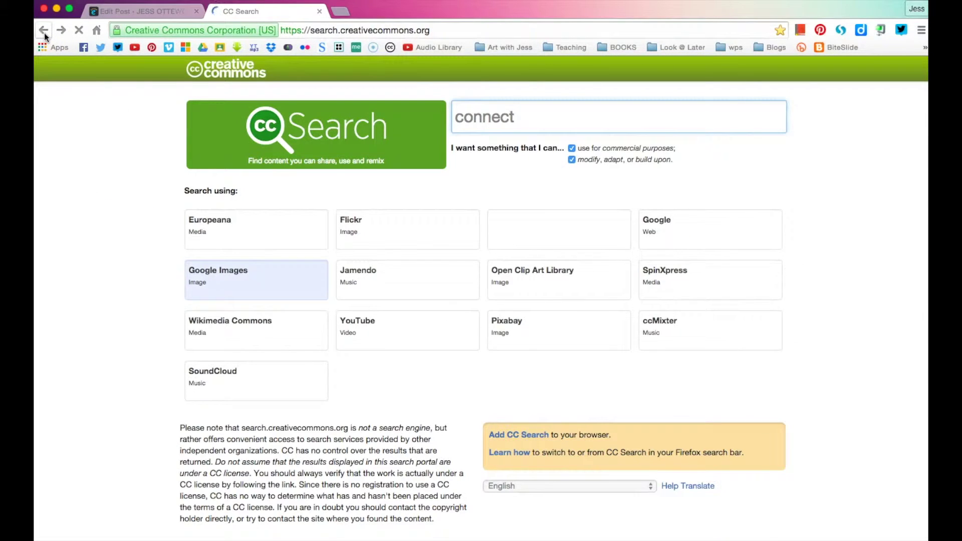
Search Flickr for 'connect' and open the green connect keyboard photo's own page and description
click(401, 223)
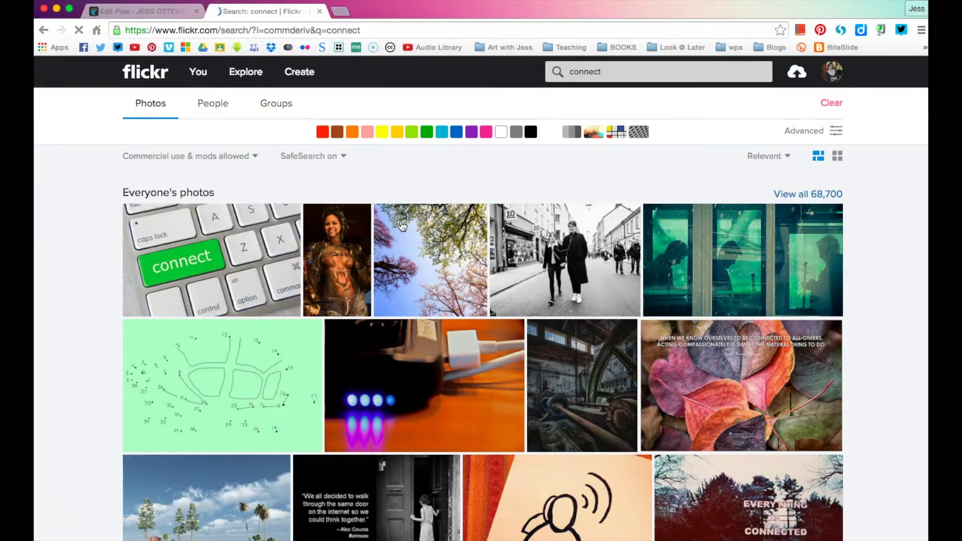
click(179, 273)
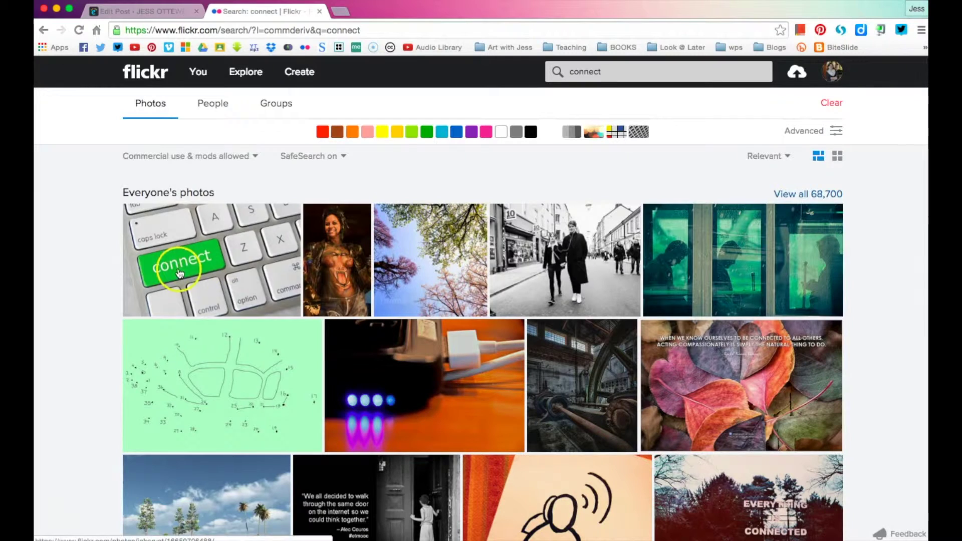
mouse_move(244, 265)
click(222, 253)
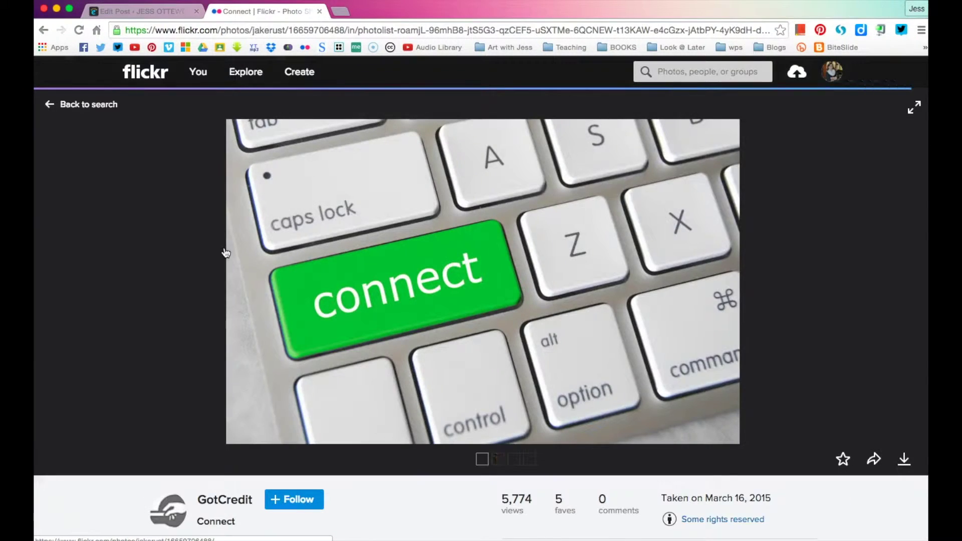
click(576, 272)
scroll(758, 301, down, 5)
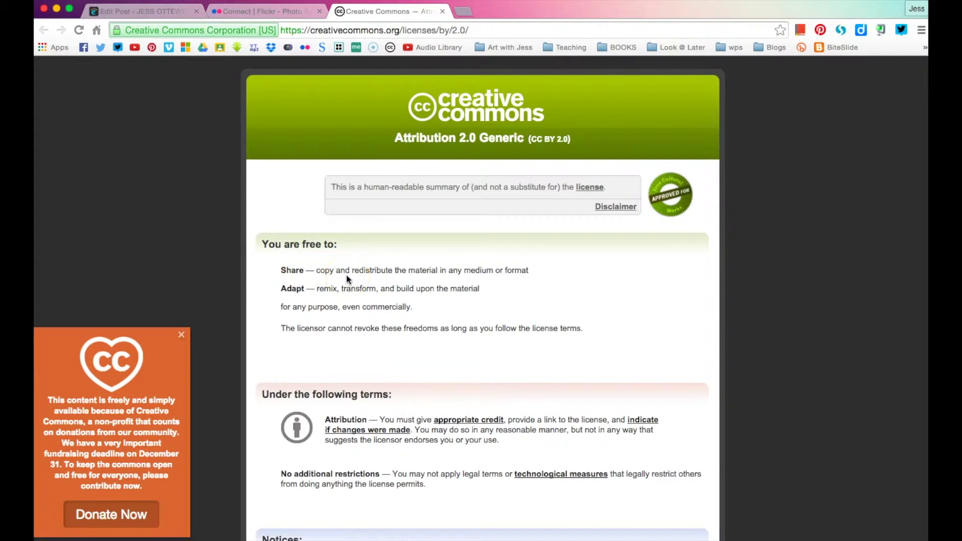
Read the photo's CC BY 2.0 Generic licence terms, then close the licence tab
click(533, 285)
scroll(534, 288, down, 3)
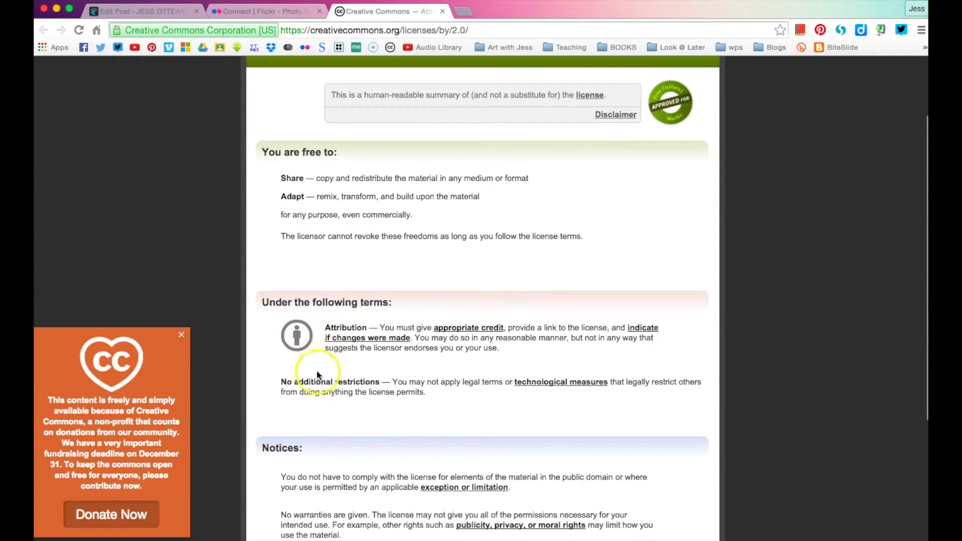
scroll(409, 369, down, 1)
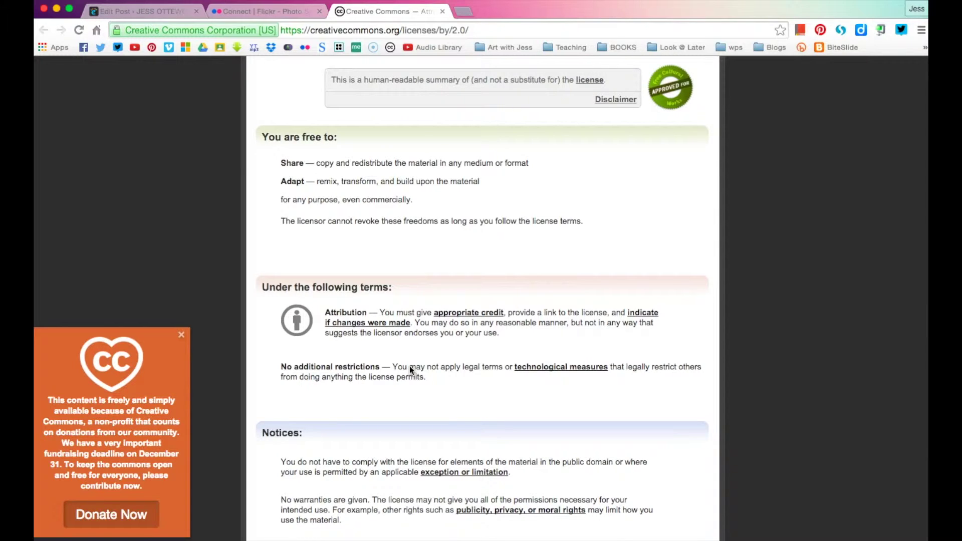
click(262, 273)
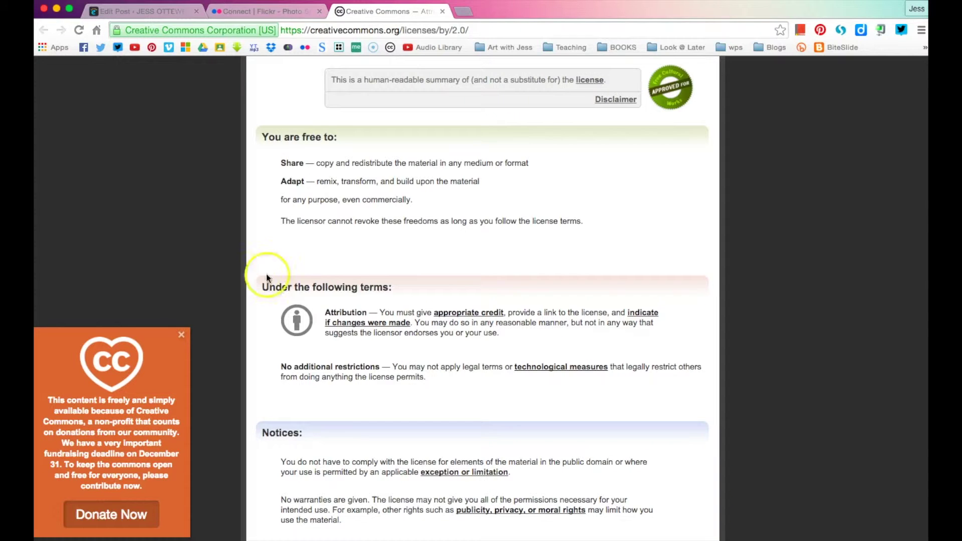
scroll(209, 283, down, 5)
scroll(210, 278, up, 6)
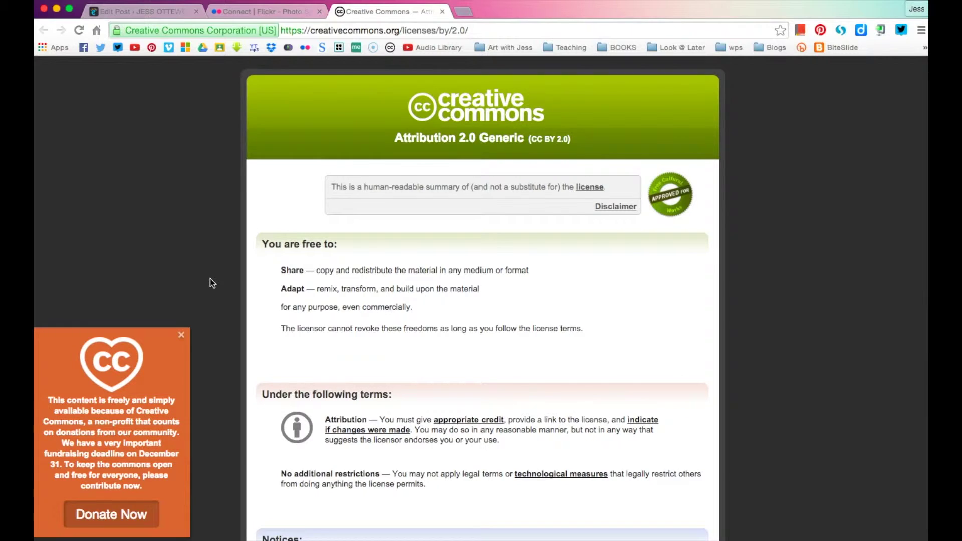
mouse_move(265, 224)
mouse_down()
mouse_move(359, 226)
mouse_move(282, 230)
mouse_up()
click(443, 11)
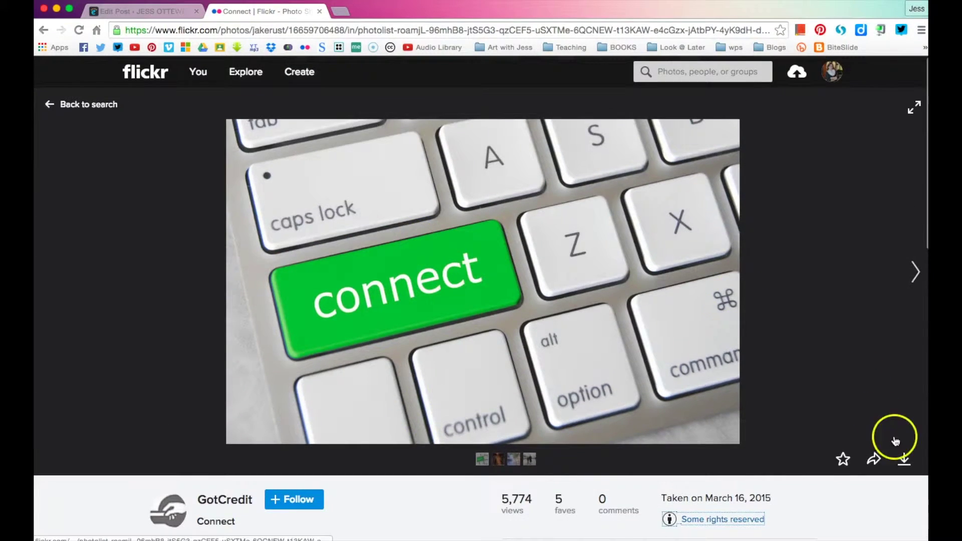
Download the Medium 640 × 405 copy of the connect photo to the Desktop
click(904, 460)
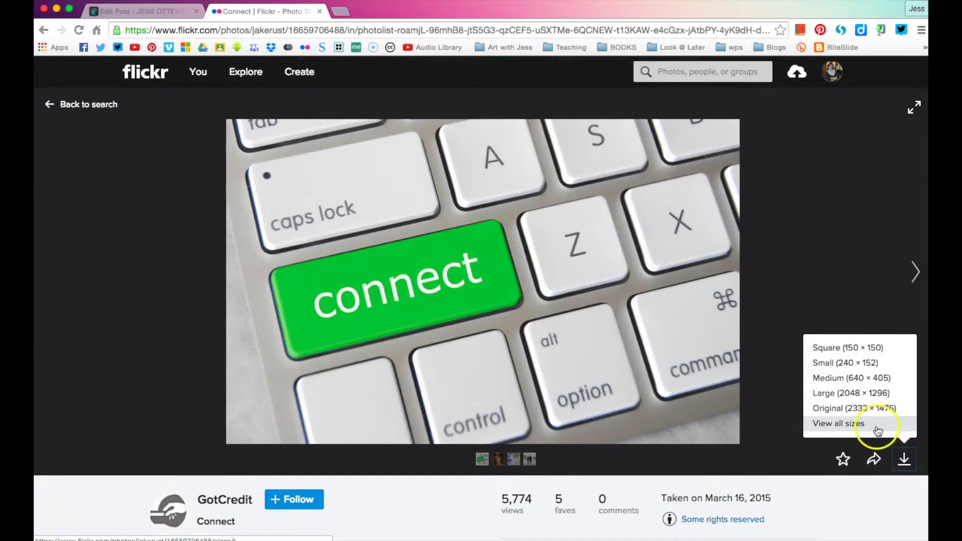
click(880, 378)
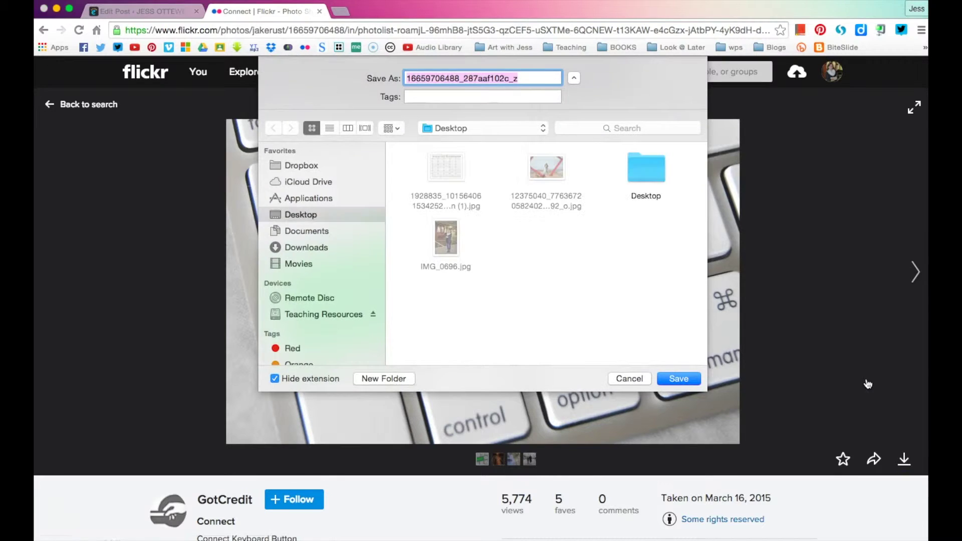
click(689, 379)
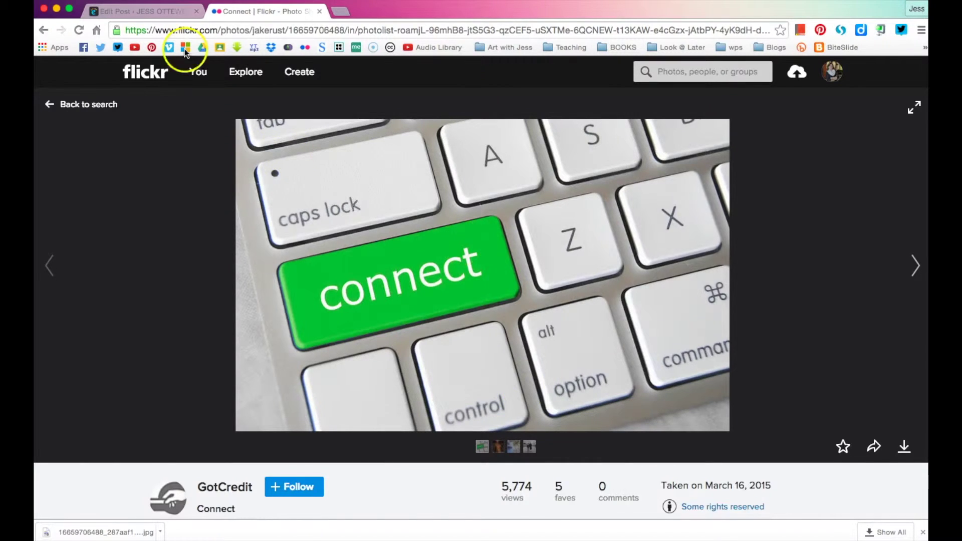
Upload the downloaded connect jpg from the Desktop through the post's Set featured image dialog
click(124, 11)
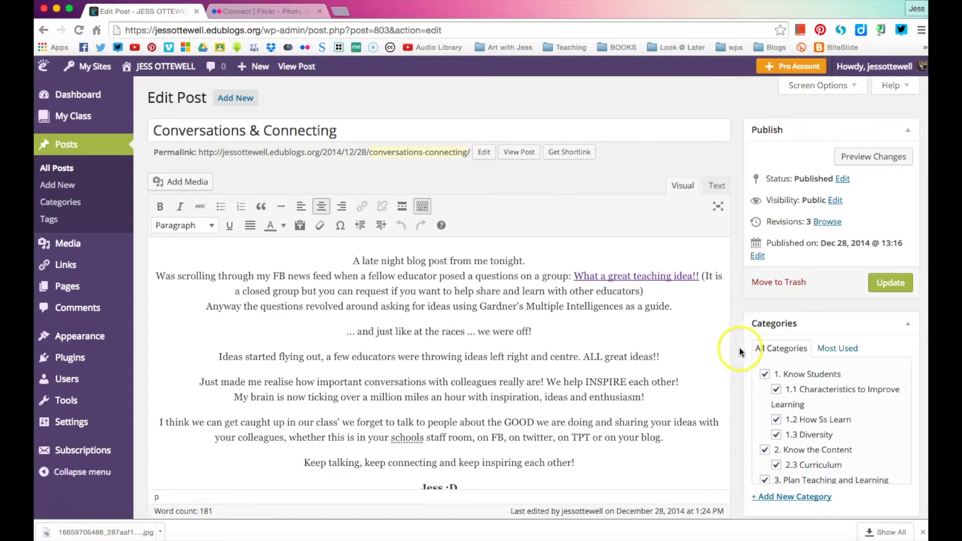
scroll(735, 347, down, 8)
click(773, 362)
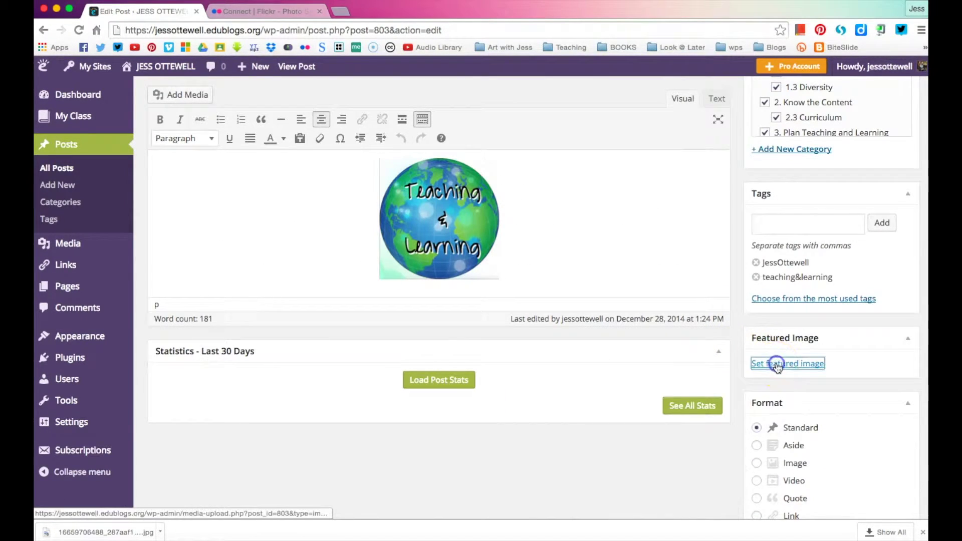
click(88, 118)
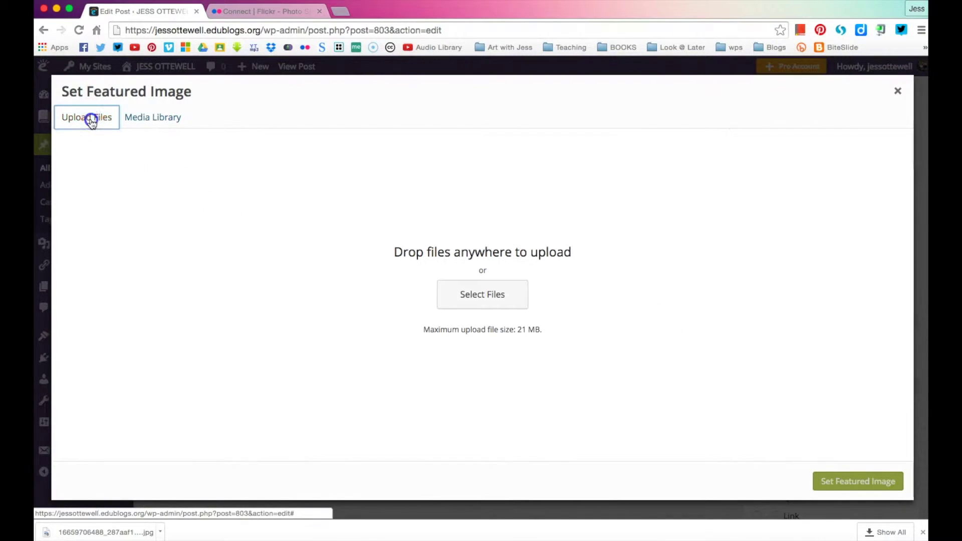
click(461, 294)
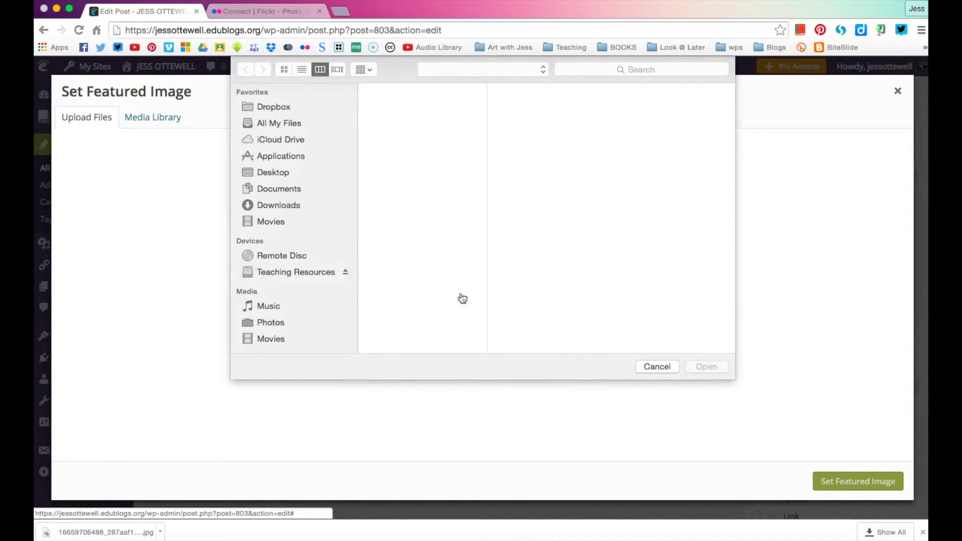
click(282, 173)
double_click(593, 107)
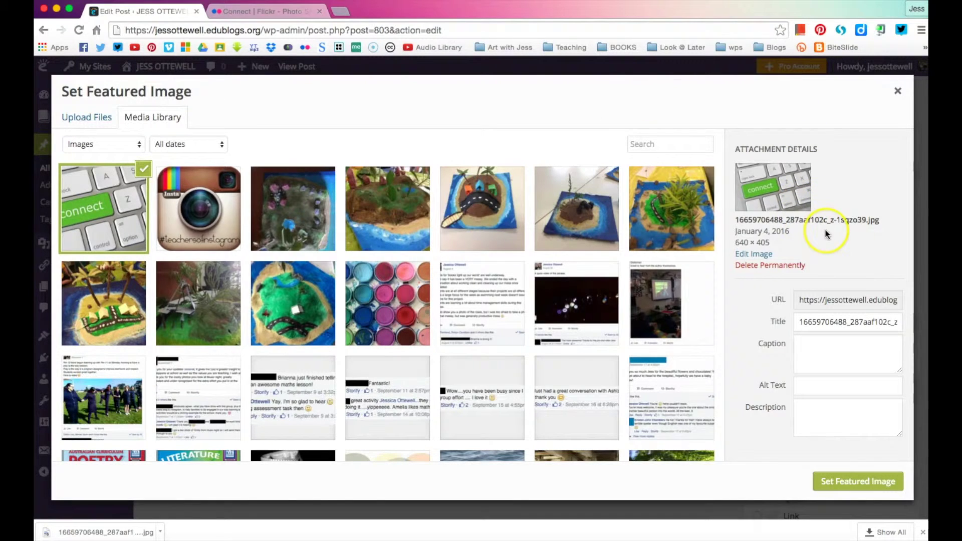
Clear the uploaded photo's Title field and return to the Flickr photo page
double_click(809, 321)
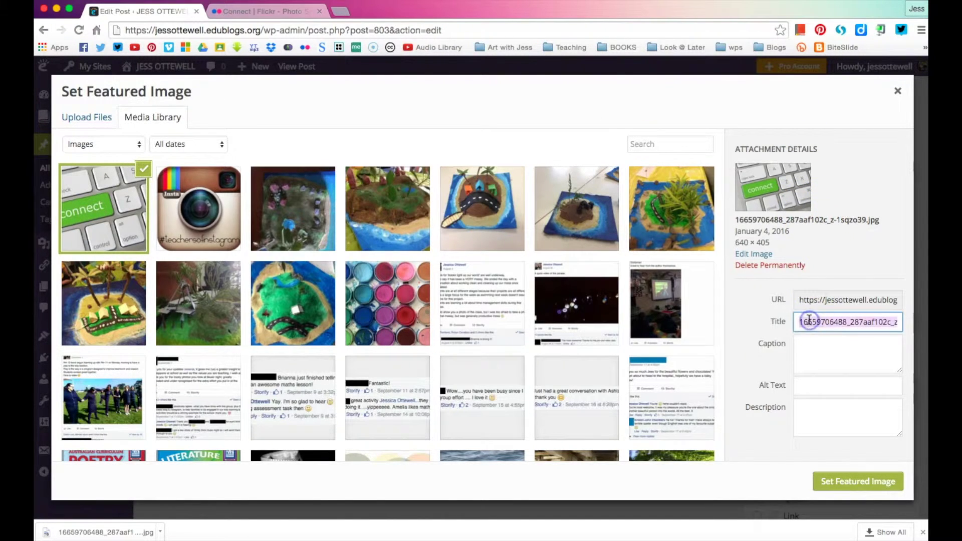
key(BackSpace)
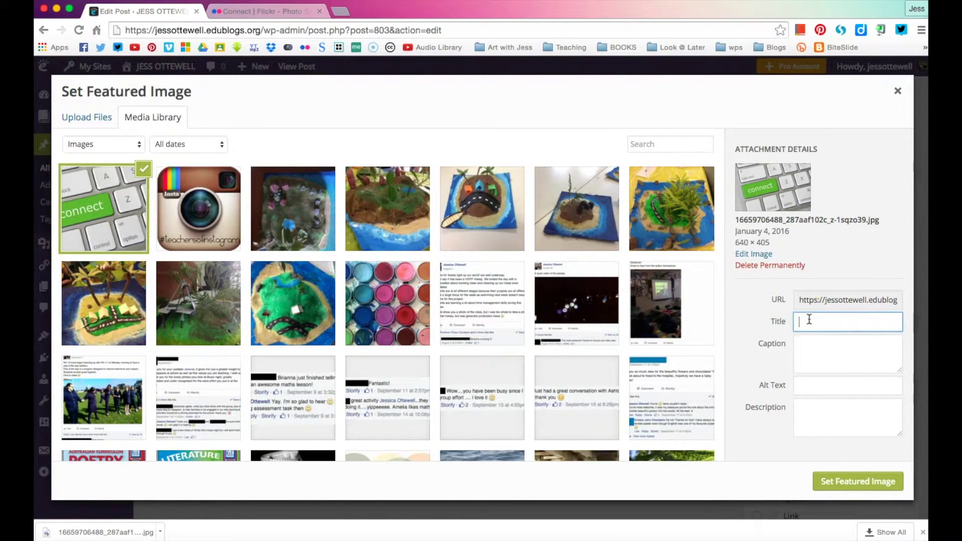
click(265, 8)
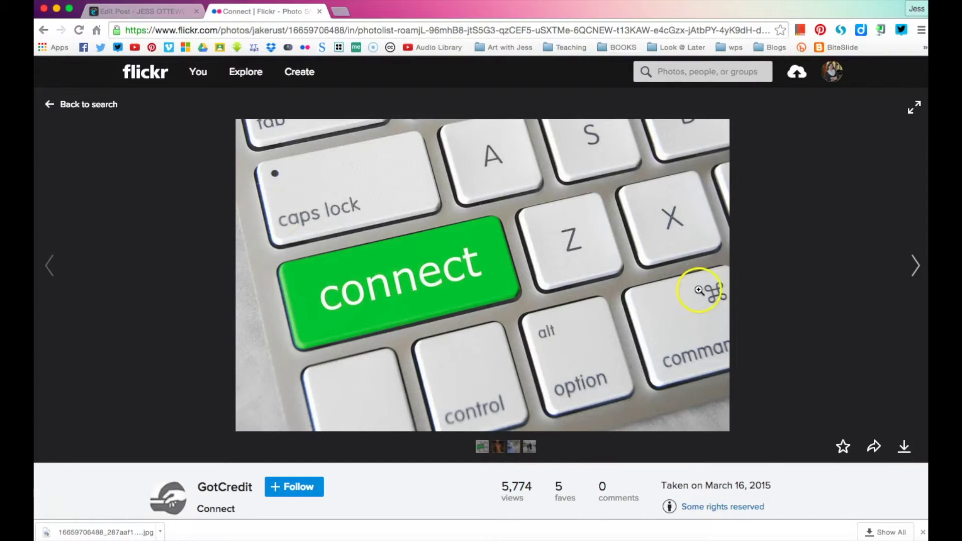
Create a goo.gl short link for the Flickr photo page's address
scroll(558, 403, down, 5)
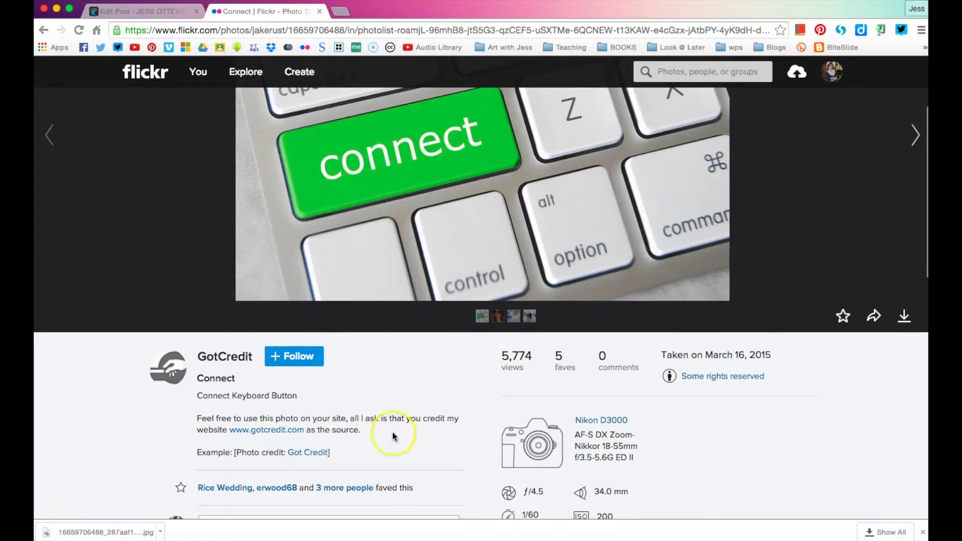
scroll(392, 436, down, 2)
scroll(393, 436, down, 2)
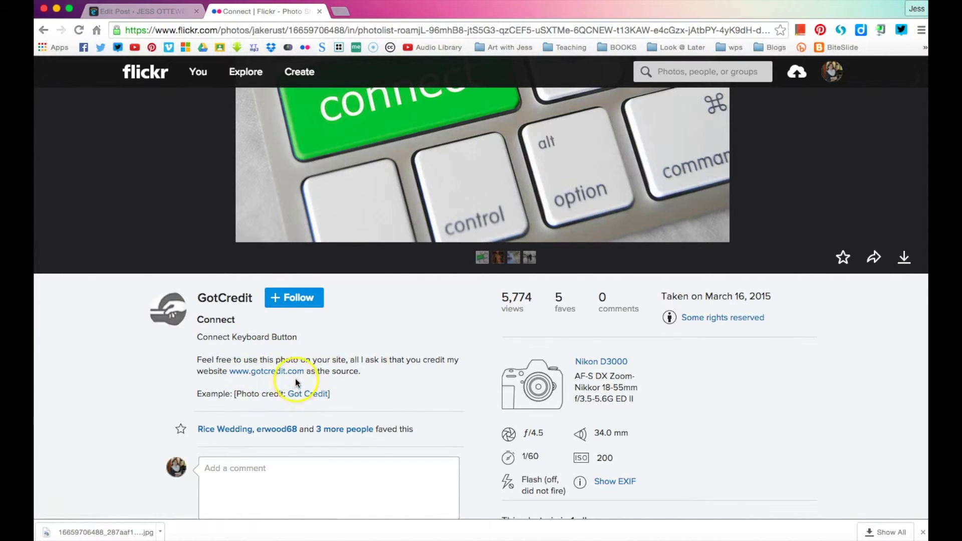
scroll(271, 379, up, 3)
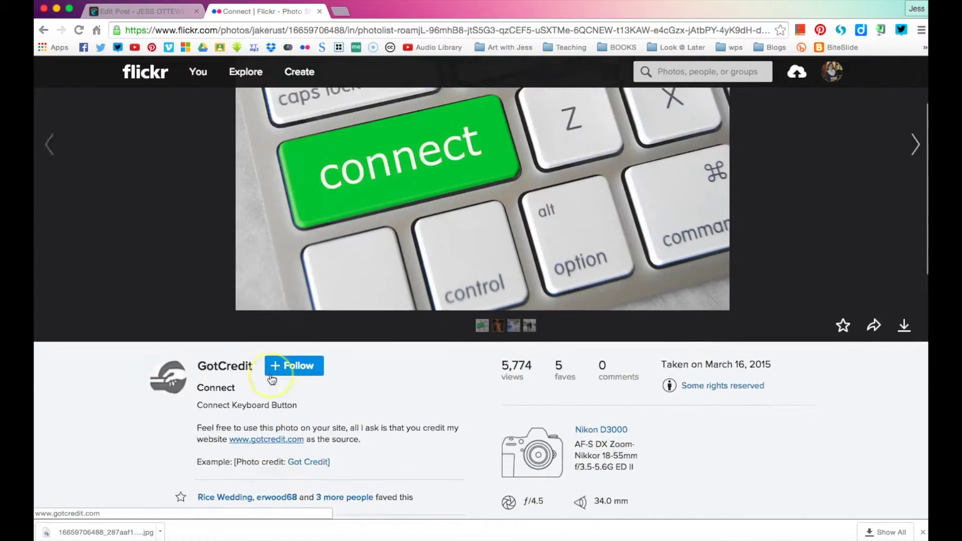
scroll(271, 380, up, 3)
scroll(282, 308, up, 2)
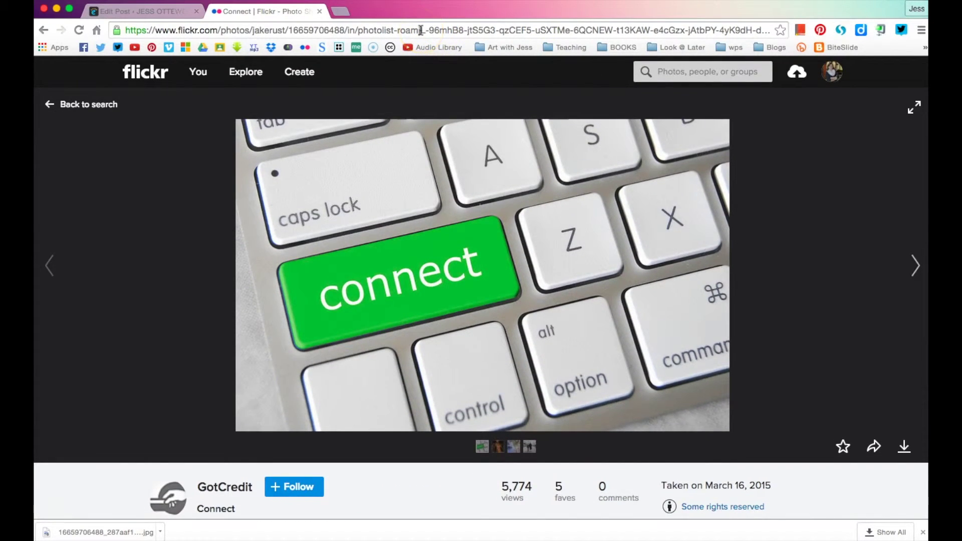
click(421, 30)
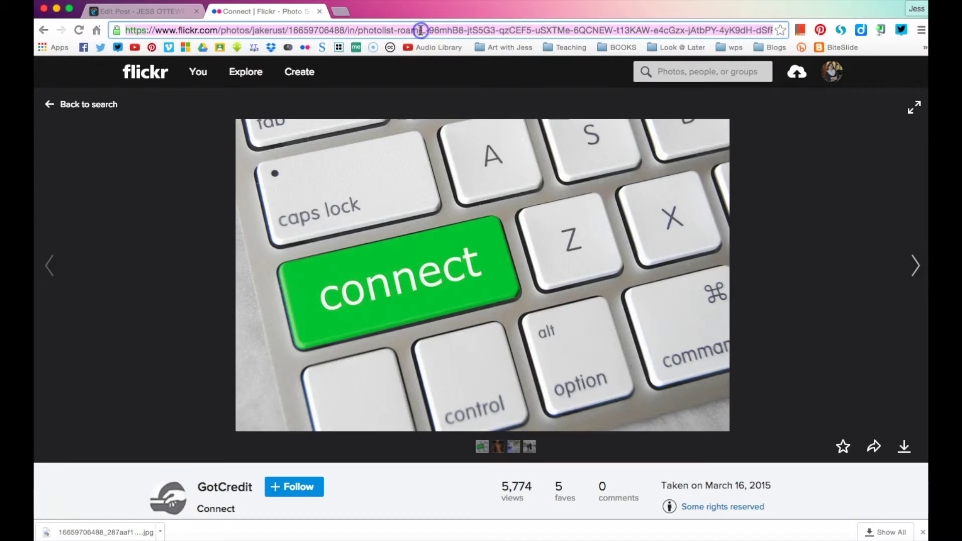
click(881, 31)
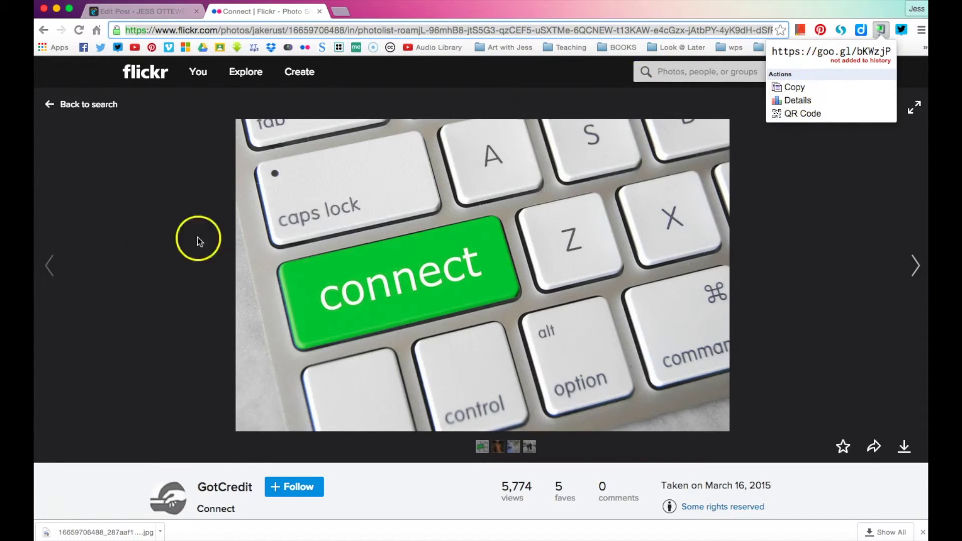
scroll(153, 278, down, 3)
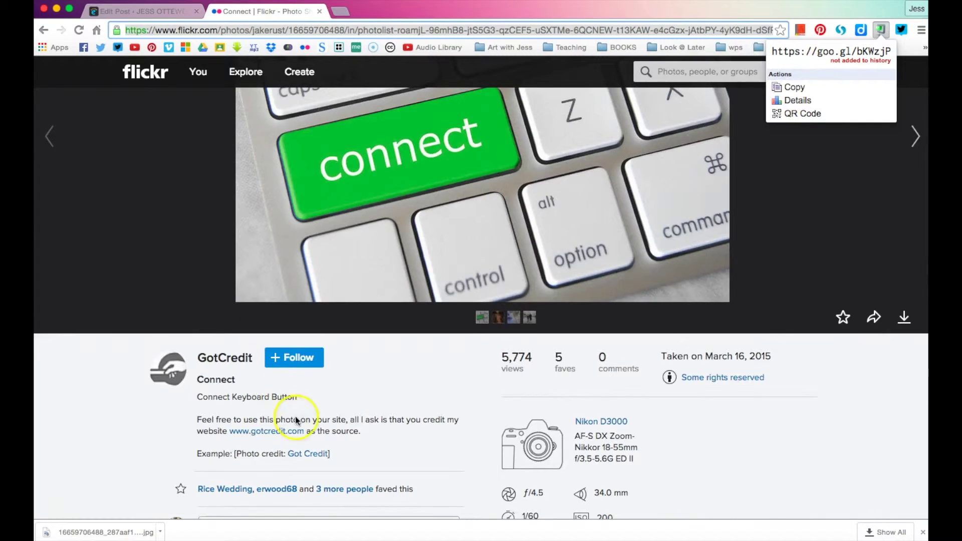
click(307, 434)
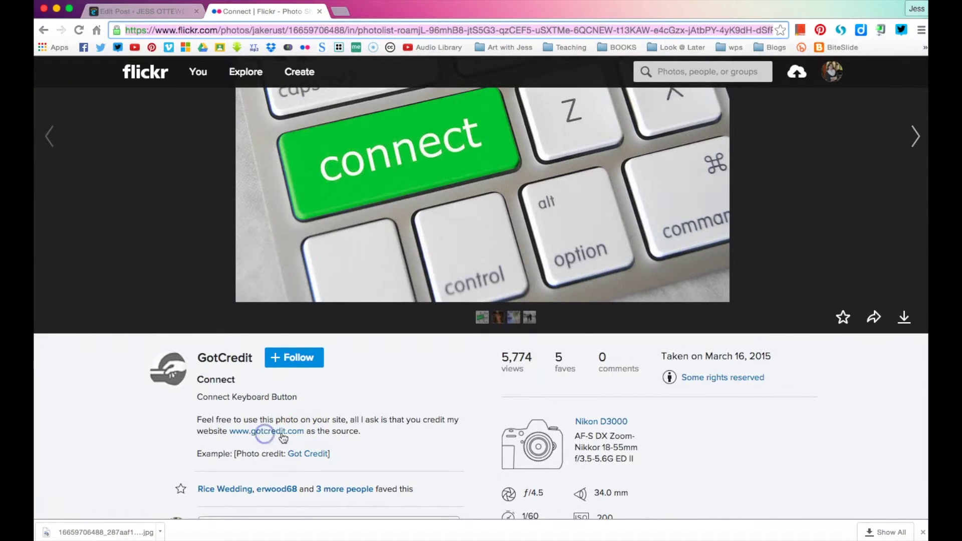
click(266, 437)
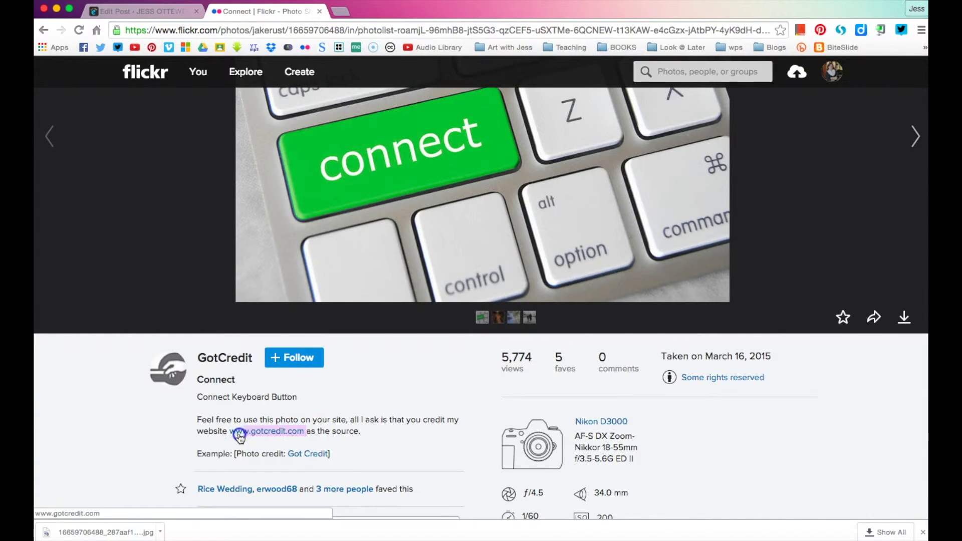
drag(232, 436, 232, 437)
key(super+c)
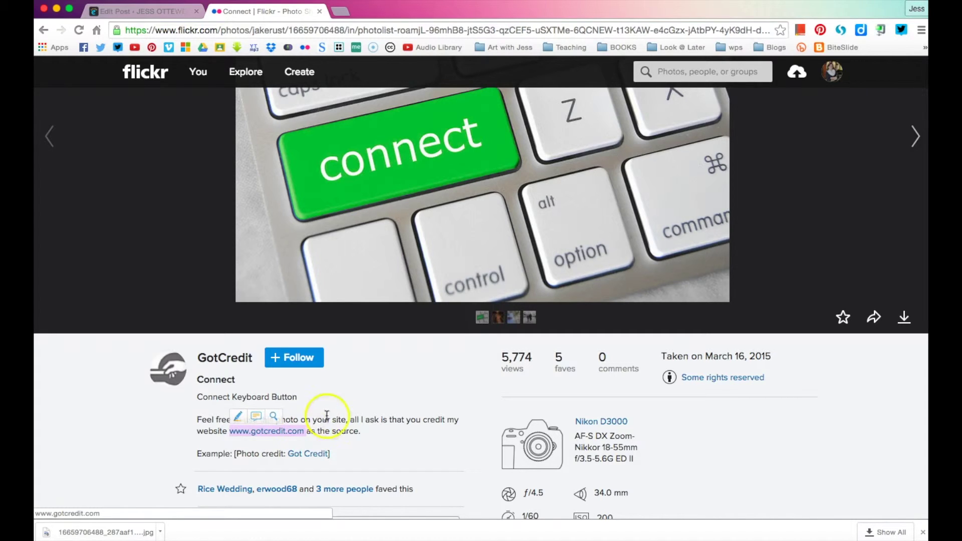
click(355, 419)
click(145, 11)
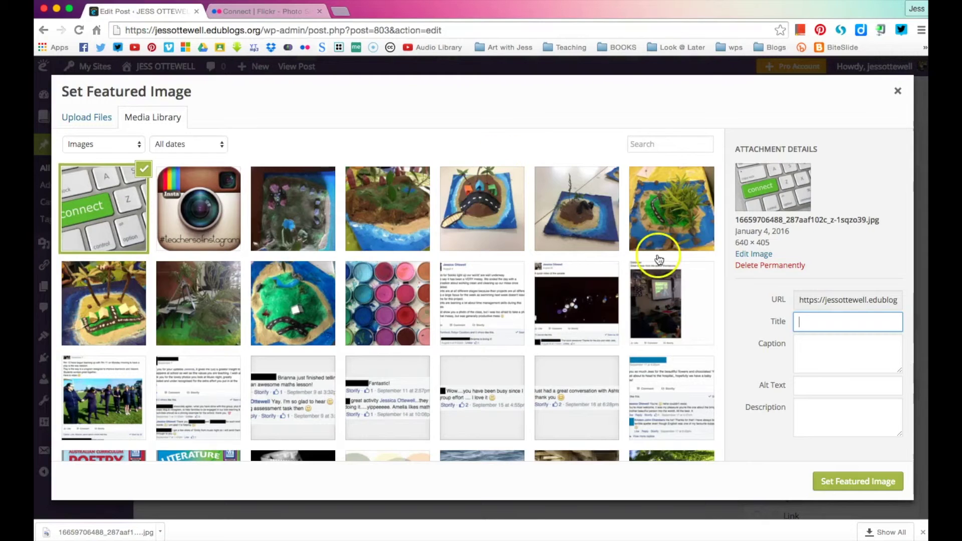
click(818, 345)
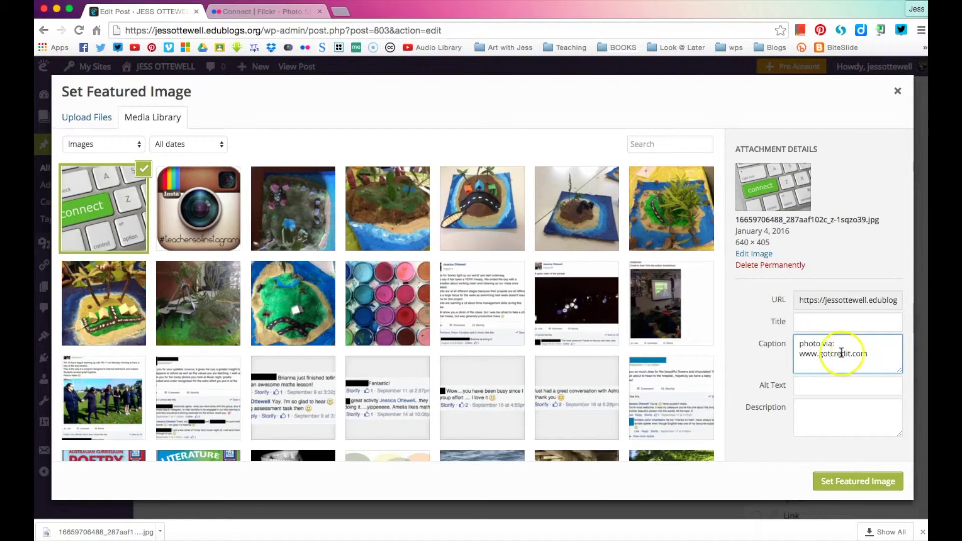
click(802, 343)
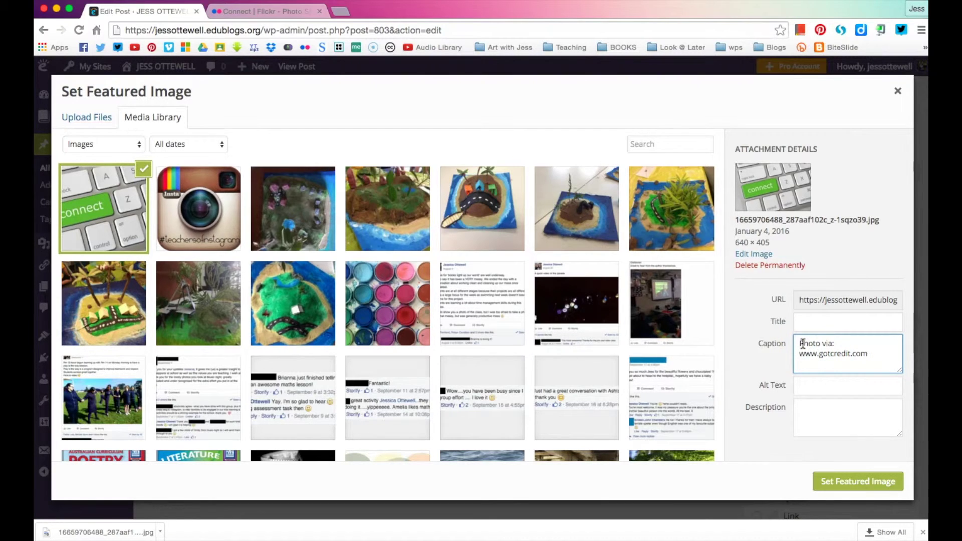
click(850, 481)
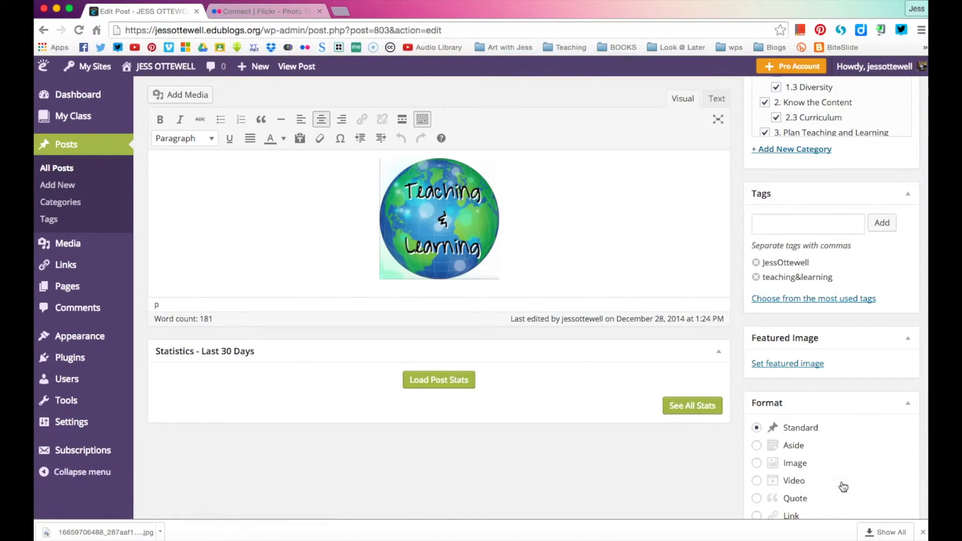
scroll(843, 486, down, 1)
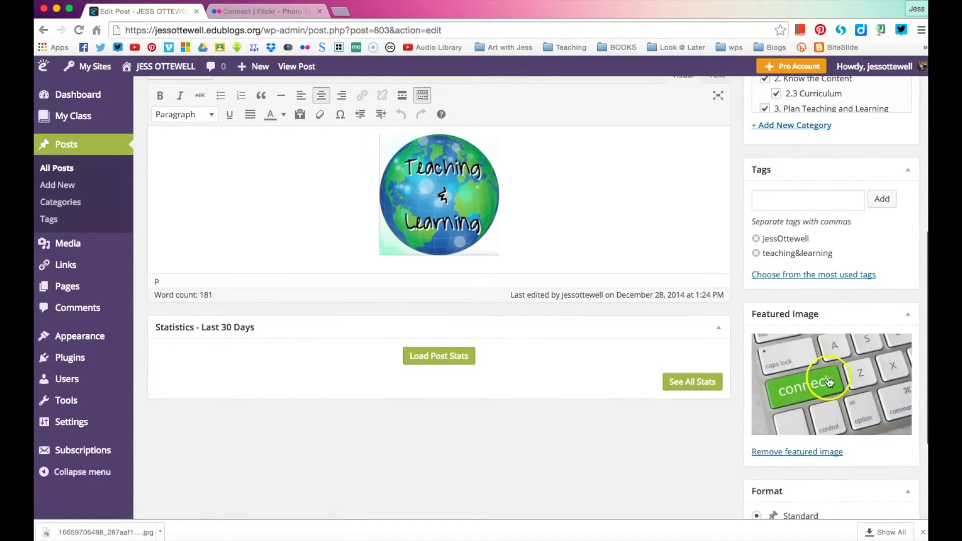
scroll(830, 401, up, 1)
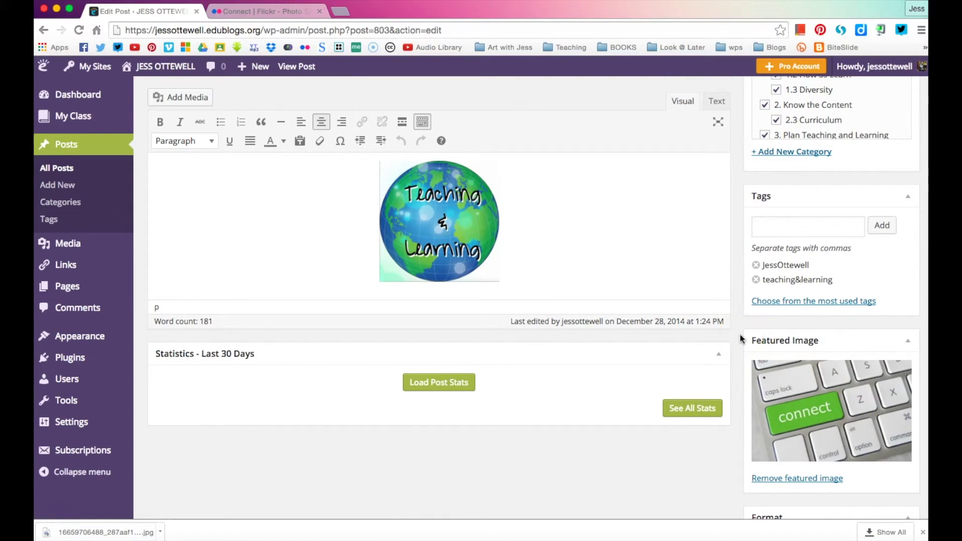
scroll(740, 339, up, 3)
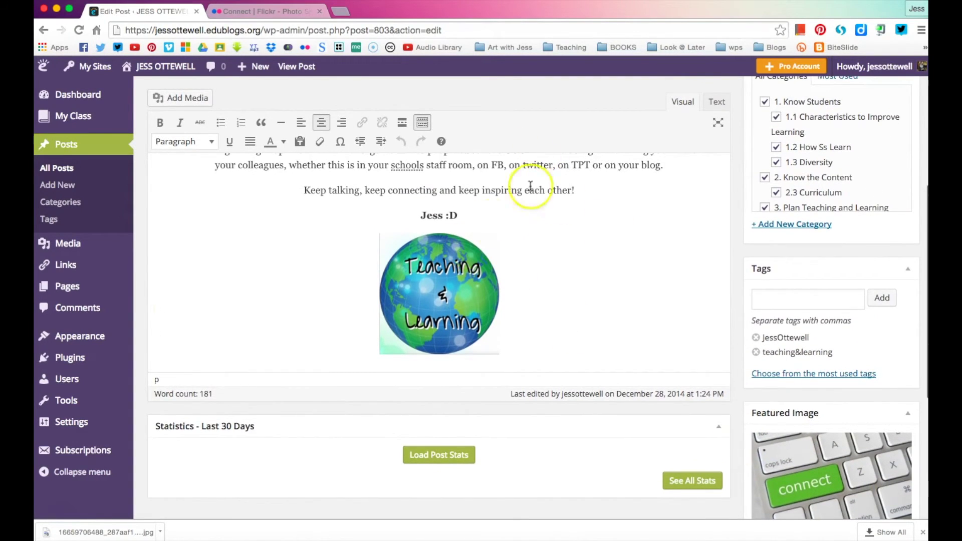
click(547, 343)
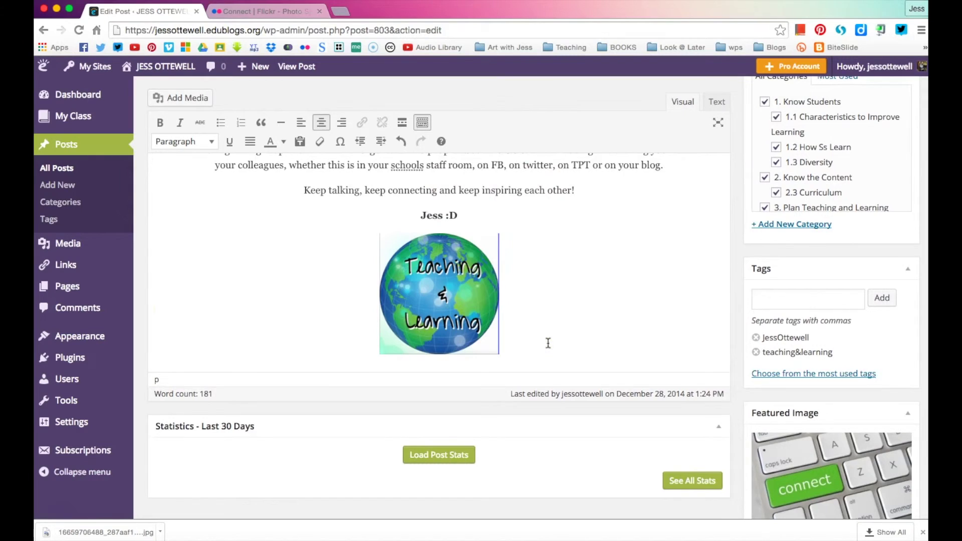
key(Return)
key(Return)
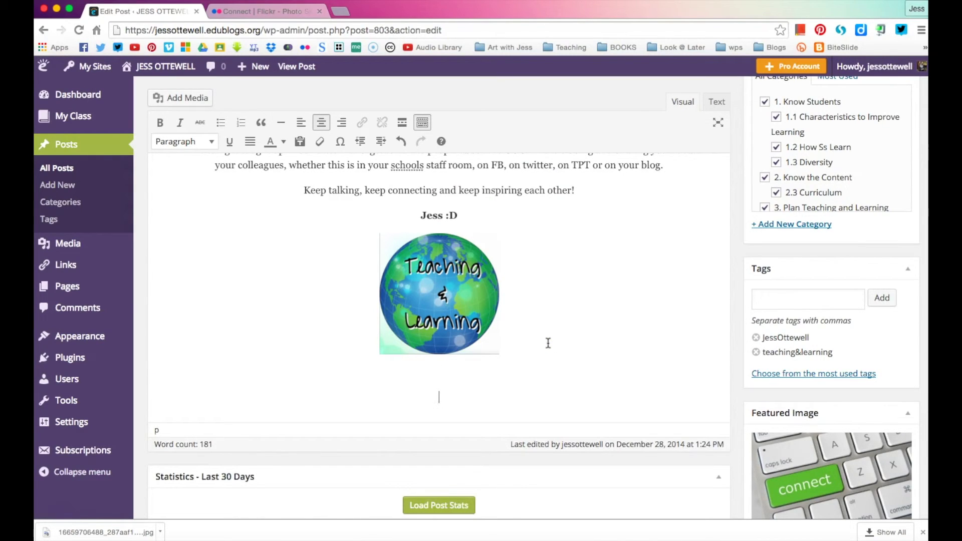
text(photo via:)
key(super+v)
Left-align the credit line and capitalise it to 'Photo via:'
drag(506, 399, 372, 400)
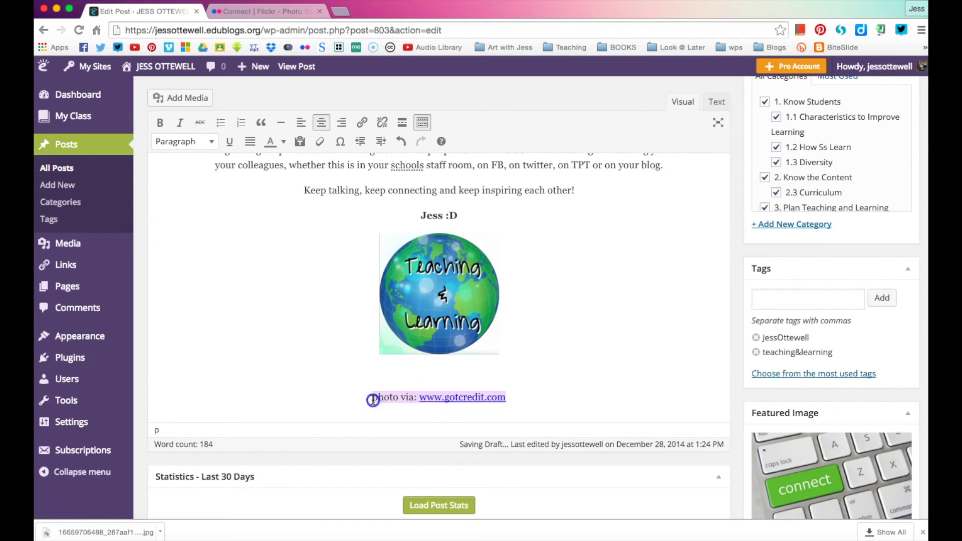
click(301, 123)
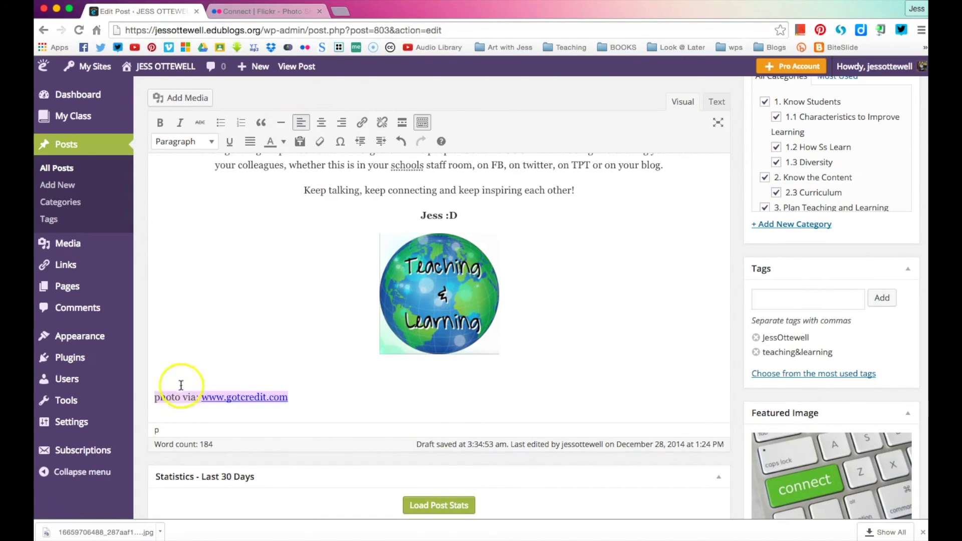
click(161, 396)
key(BackSpace)
text(P)
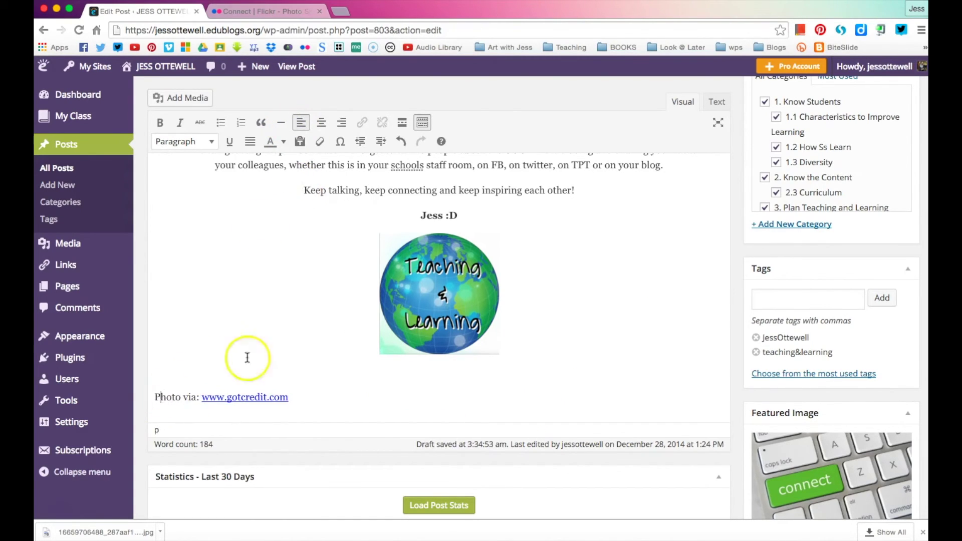
scroll(727, 294, up, 5)
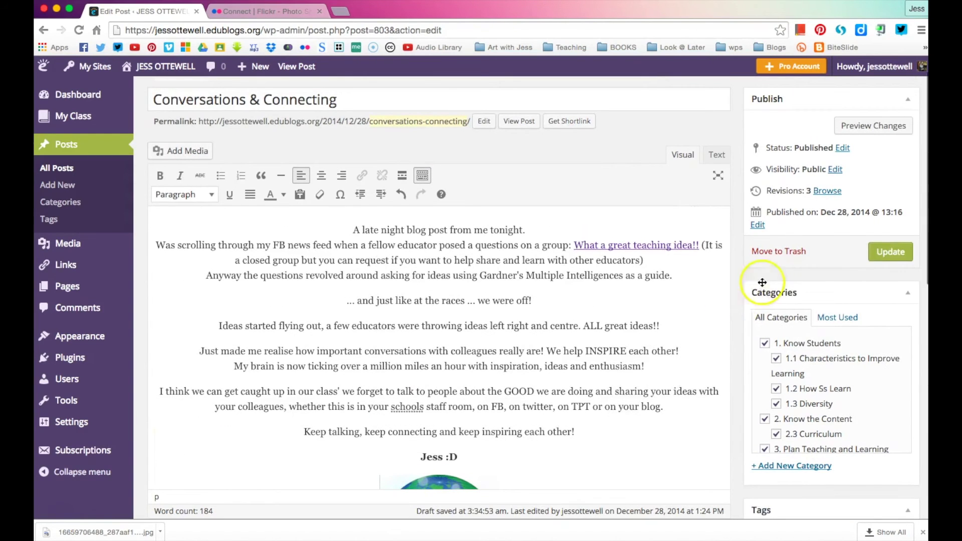
scroll(740, 321, down, 6)
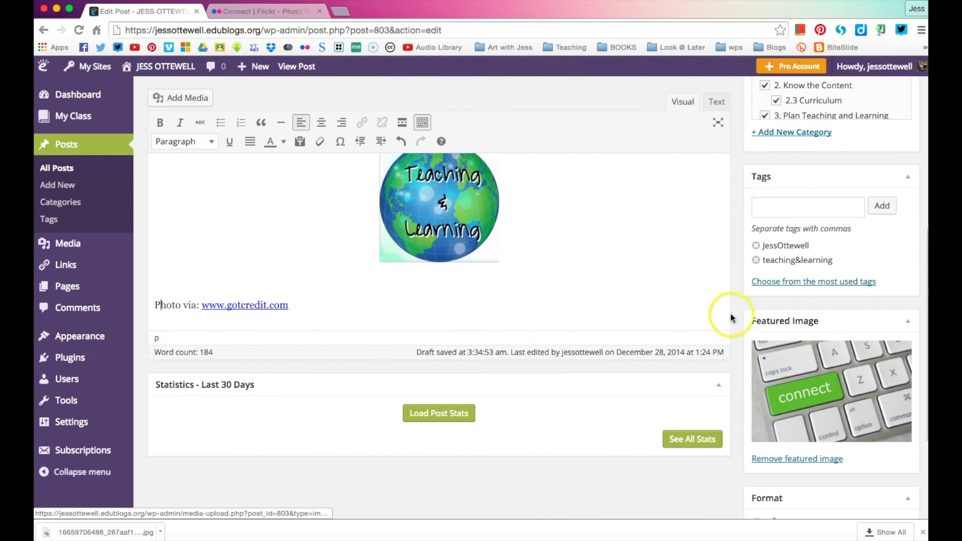
scroll(731, 315, up, 7)
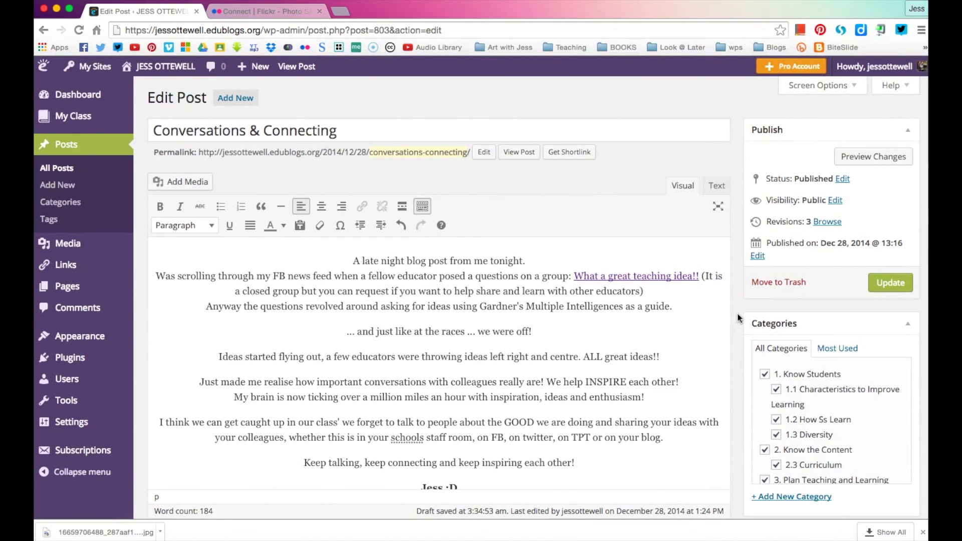